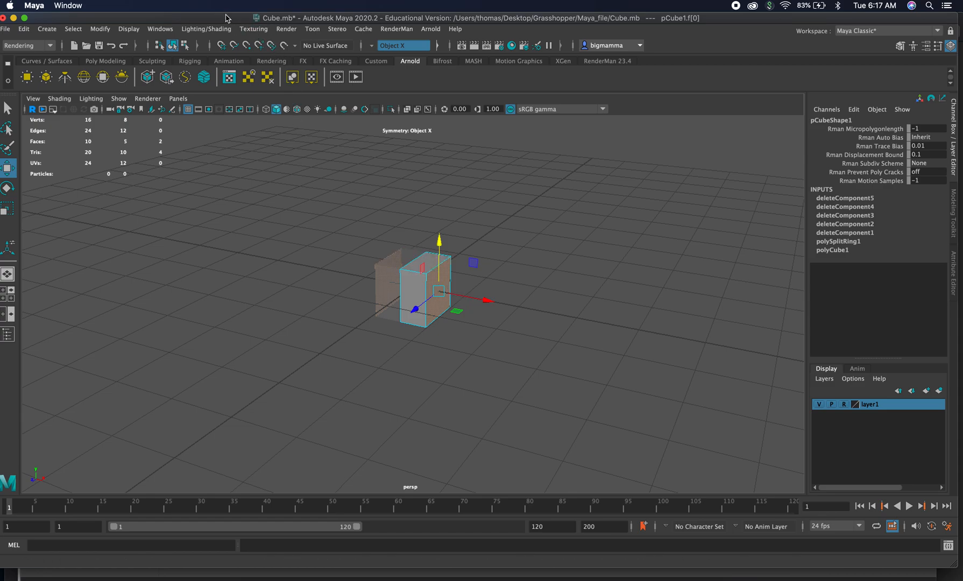
Import LowRes_VTU_ESC_00011.OBJ from the low res model folder inside Desktop/Grasshopper
{"action": "left_click_drag", "start_coordinate": [225, 18], "coordinate": [229, 18]}
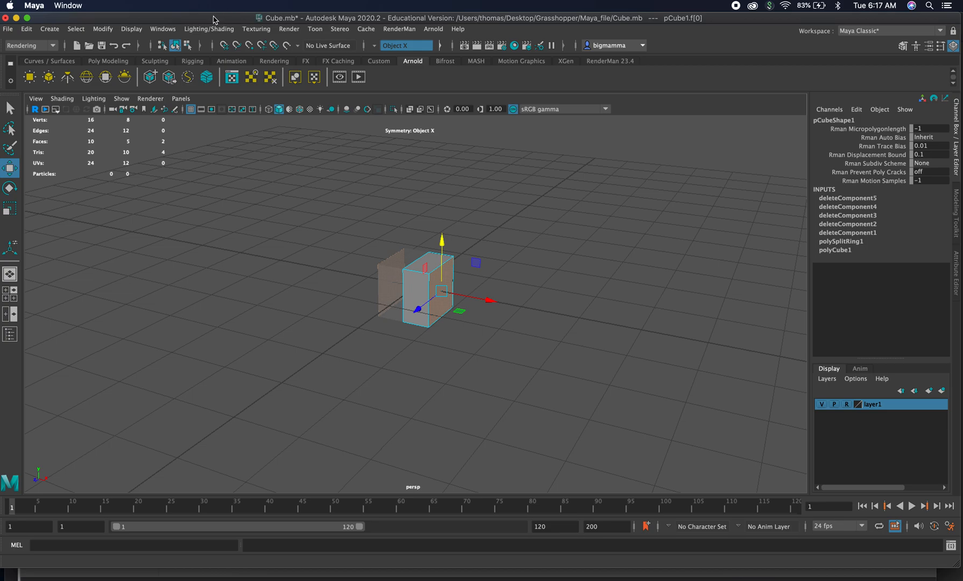
{"action": "left_click", "coordinate": [8, 29]}
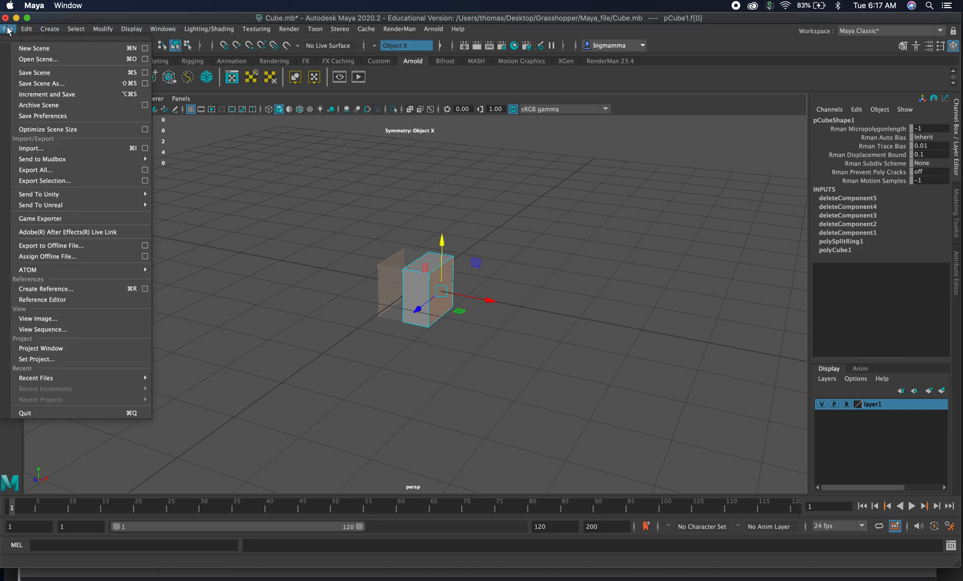
{"action": "left_click", "coordinate": [61, 152]}
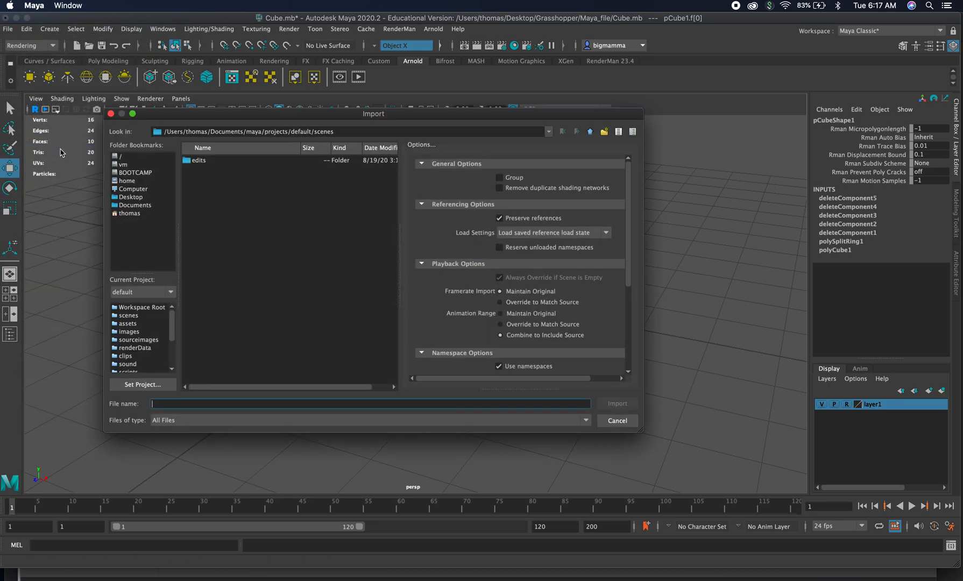
{"action": "left_click", "coordinate": [148, 197]}
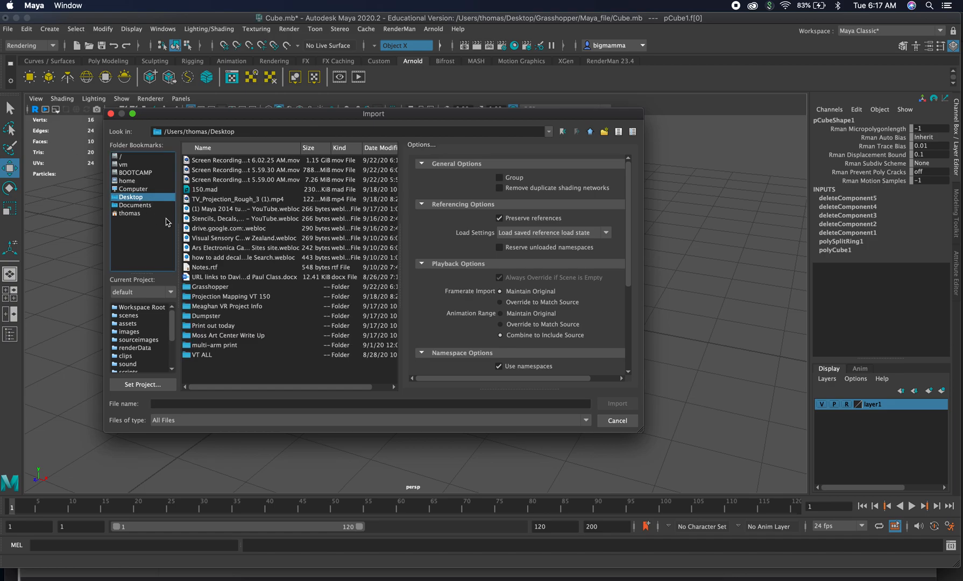
{"action": "double_click", "coordinate": [236, 288]}
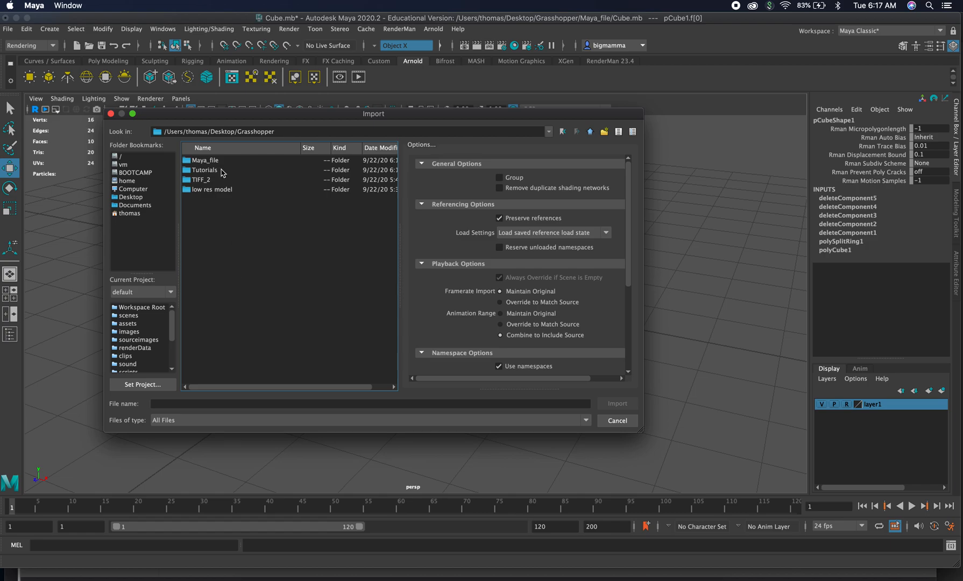
{"action": "double_click", "coordinate": [224, 190]}
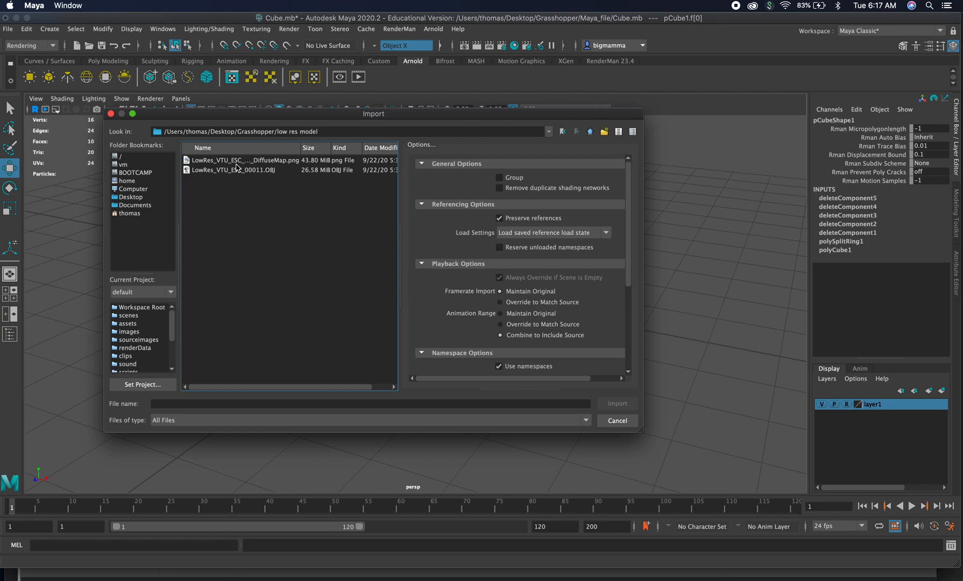
{"action": "left_click", "coordinate": [208, 170]}
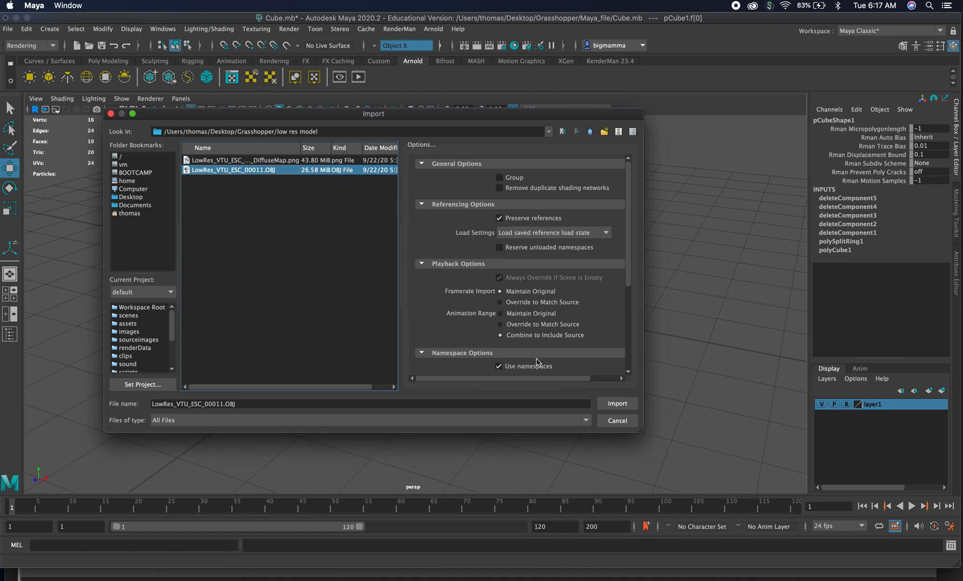
{"action": "left_click", "coordinate": [616, 404]}
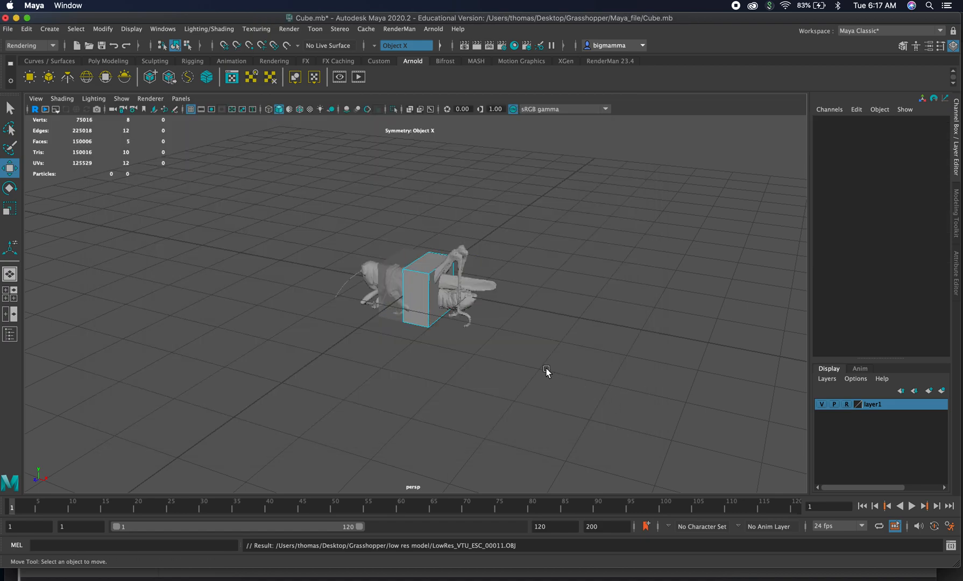
Rotate the imported grasshopper model to 90 degrees on Rotate Y
{"action": "left_click", "coordinate": [474, 278]}
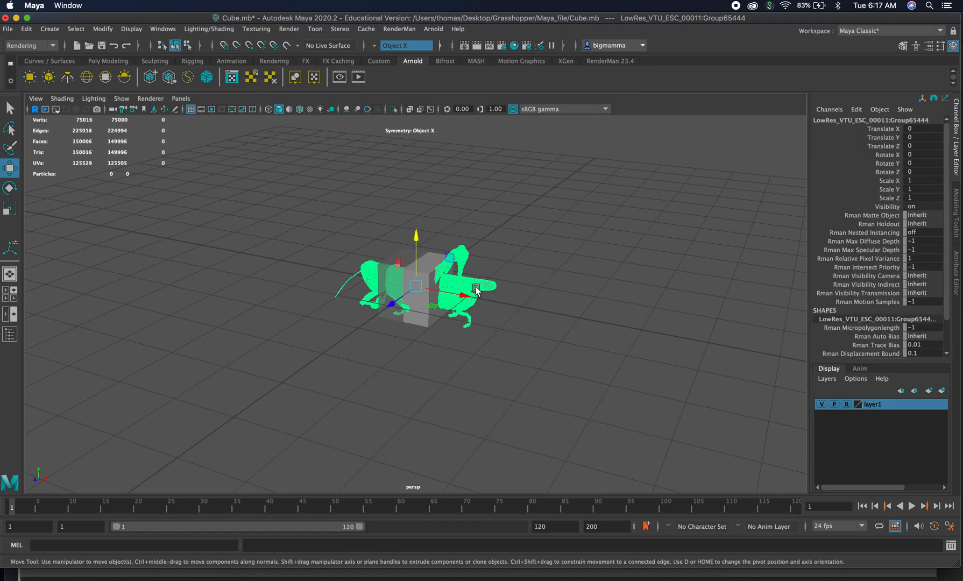
{"action": "key", "text": "e"}
{"action": "left_click_drag", "start_coordinate": [432, 300], "coordinate": [477, 283]}
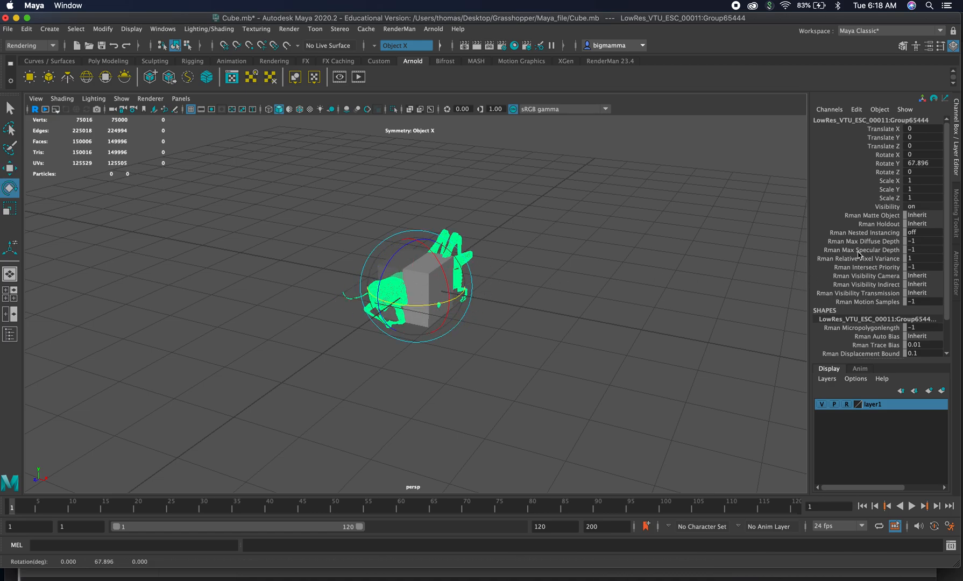
{"action": "double_click", "coordinate": [929, 163]}
{"action": "type", "text": "90"}
{"action": "key", "text": "Return"}
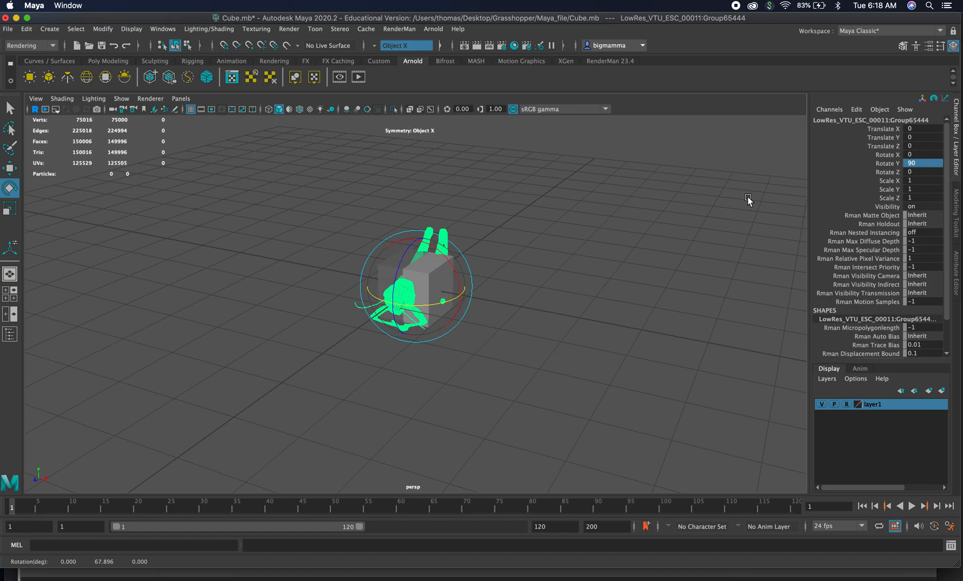
Scale the grasshopper uniformly to about 2.95 and clear the selection
{"action": "key", "text": "r"}
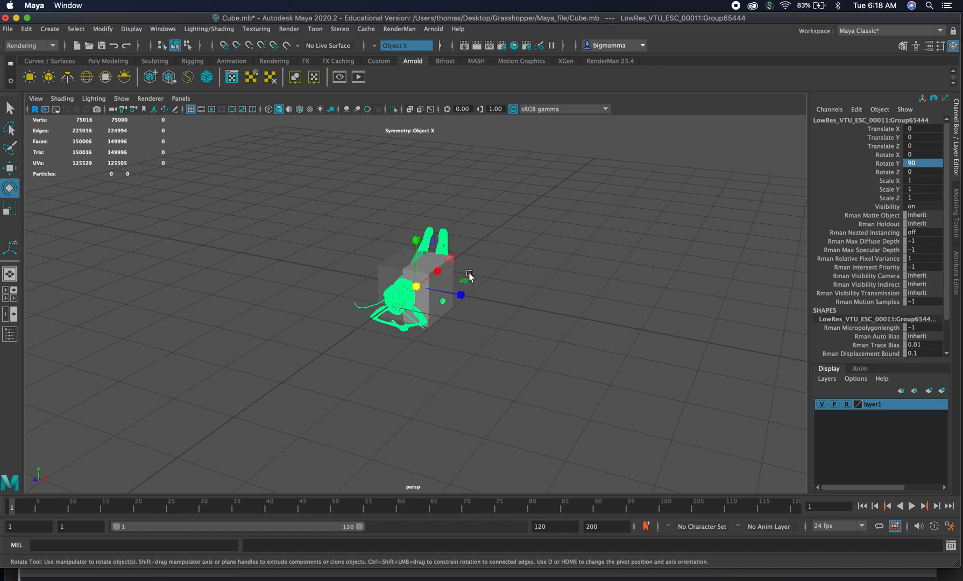
{"action": "left_click_drag", "start_coordinate": [420, 289], "coordinate": [605, 245]}
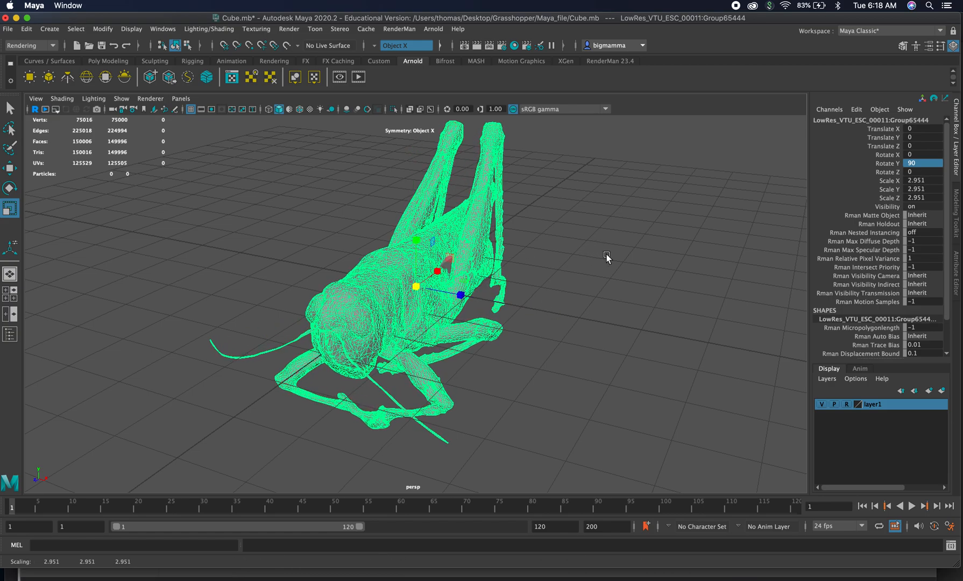
{"action": "left_click", "coordinate": [568, 307]}
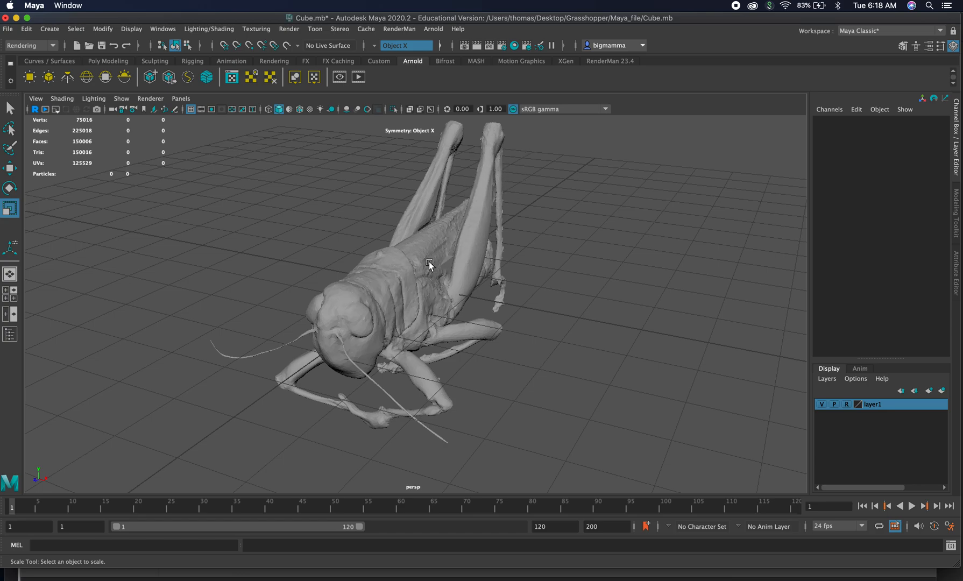
Create an empty display layer and add the grasshopper model to it
{"action": "left_click", "coordinate": [481, 187]}
{"action": "left_click", "coordinate": [827, 378]}
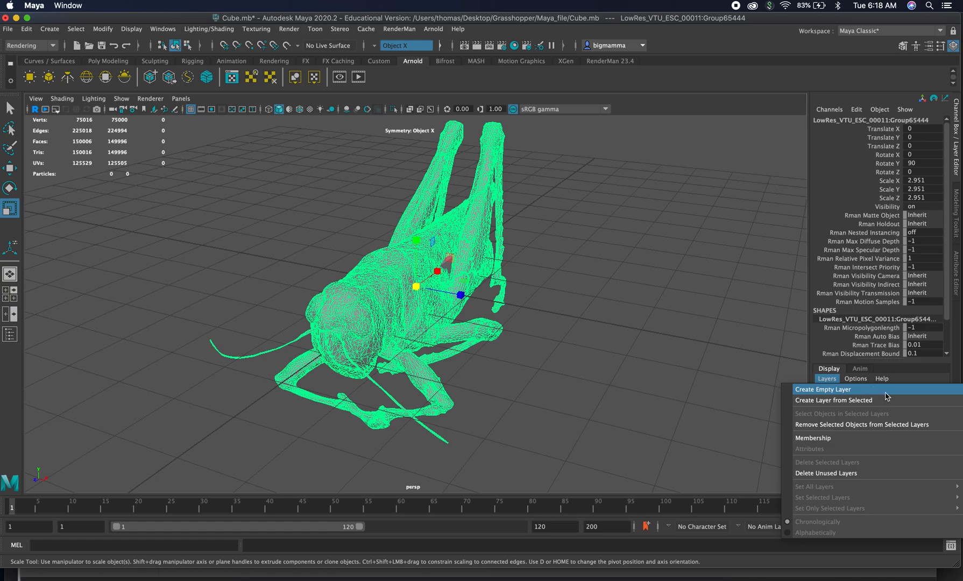
{"action": "left_click", "coordinate": [825, 389]}
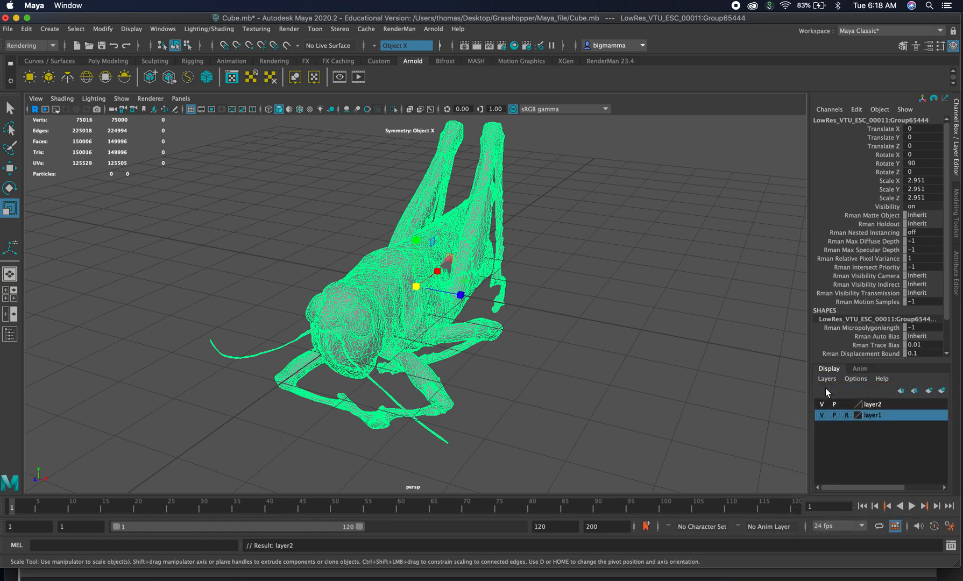
{"action": "left_click", "coordinate": [890, 404]}
{"action": "right_click", "coordinate": [887, 404]}
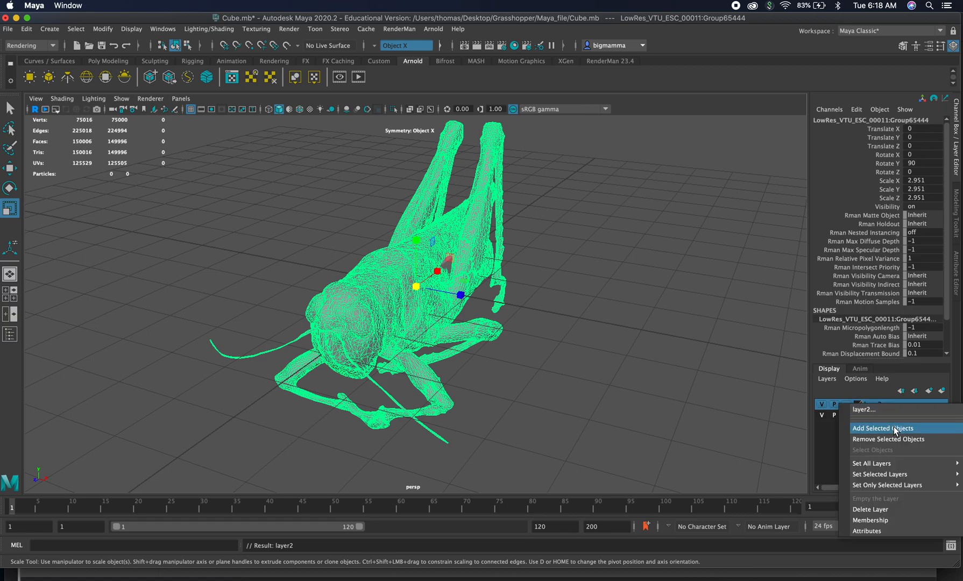
{"action": "left_click", "coordinate": [893, 426]}
Check the grasshopper layer by hiding and showing it, set its display type to Reference (R), and deselect the model
{"action": "left_click", "coordinate": [823, 404]}
{"action": "left_click", "coordinate": [823, 404]}
{"action": "left_click", "coordinate": [848, 404]}
{"action": "left_click", "coordinate": [848, 404]}
{"action": "left_click", "coordinate": [644, 329]}
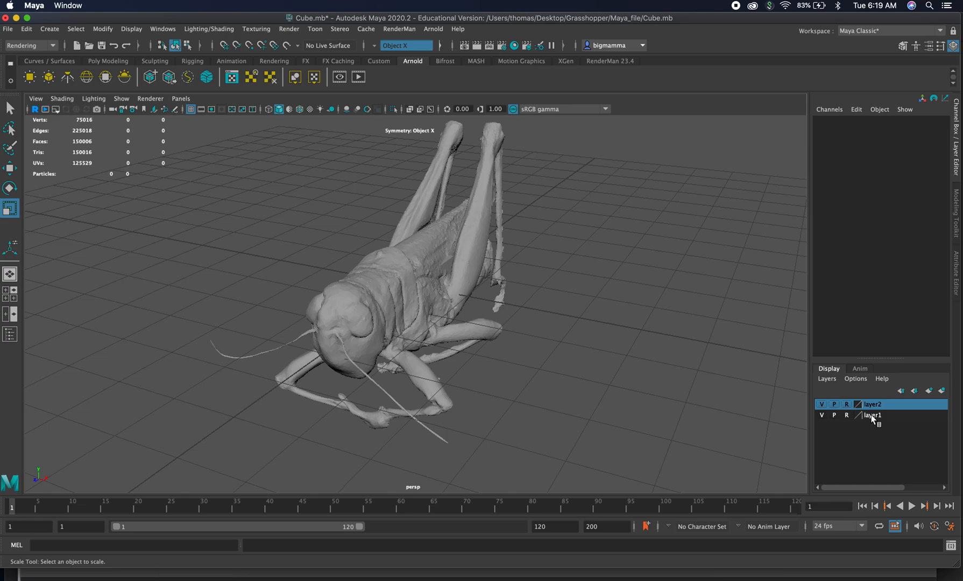
In wireframe display, switch the cube to vertex editing and raise its top vertices above the grasshopper's back
{"action": "left_click_drag", "start_coordinate": [871, 415], "coordinate": [580, 331]}
{"action": "right_click_drag", "start_coordinate": [358, 316], "coordinate": [534, 335], "text": "alt"}
{"action": "left_click", "coordinate": [444, 288]}
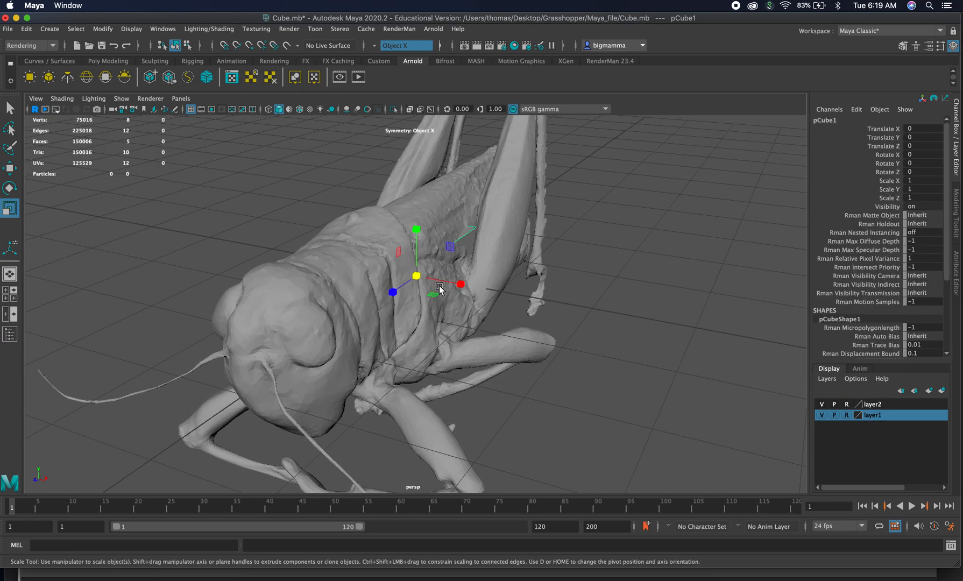
{"action": "key", "text": "4"}
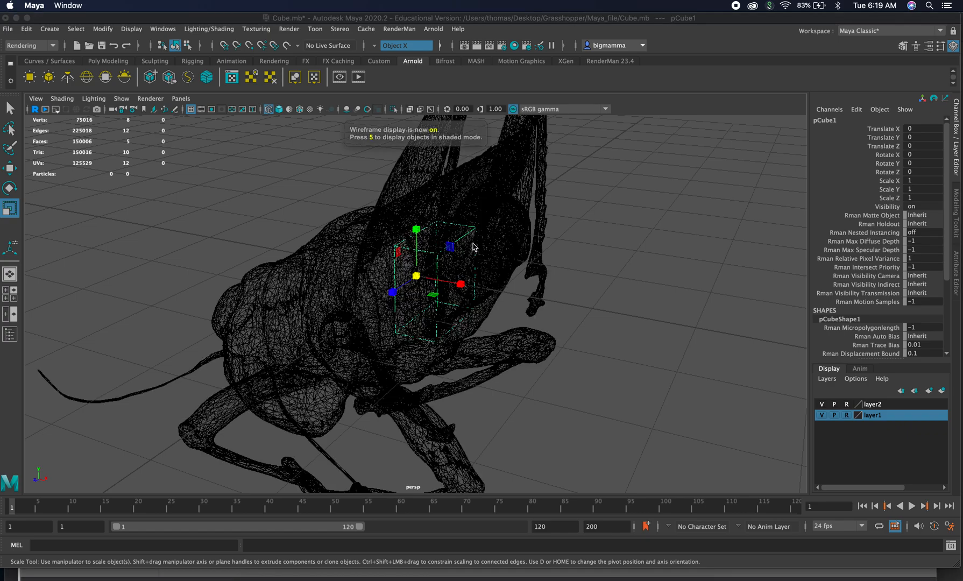
{"action": "right_click_drag", "start_coordinate": [461, 238], "coordinate": [430, 238]}
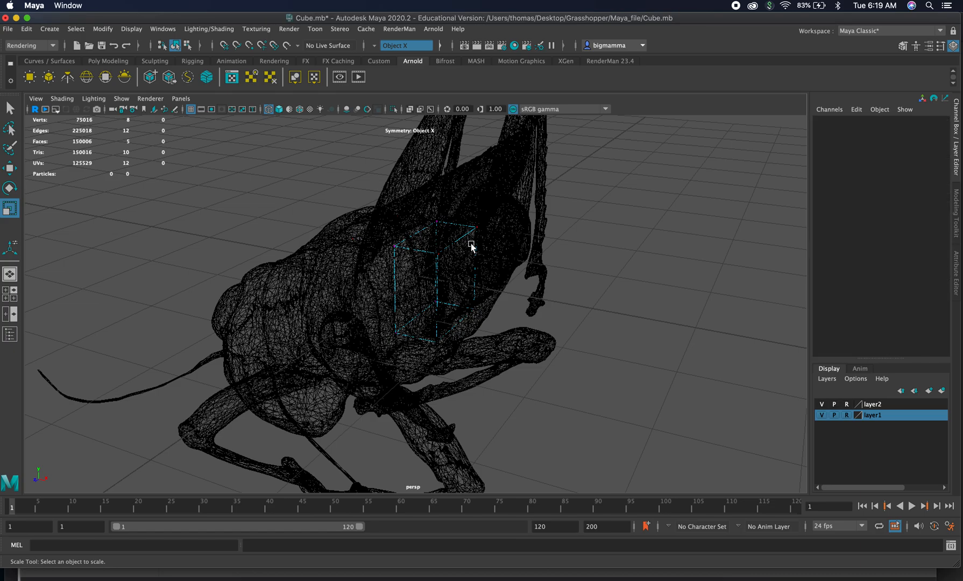
{"action": "left_click_drag", "start_coordinate": [387, 222], "coordinate": [515, 250], "text": "alt"}
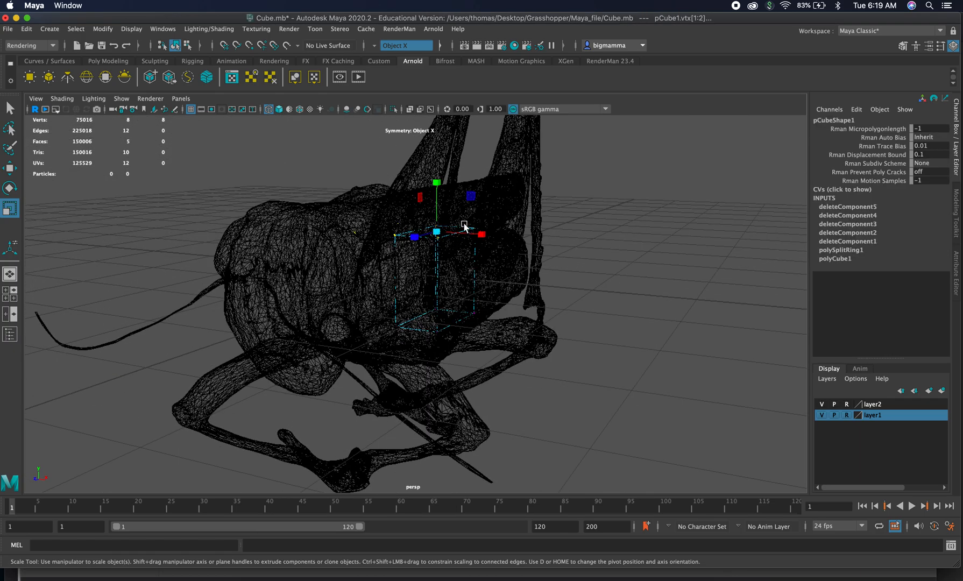
{"action": "key", "text": "w"}
{"action": "left_click_drag", "start_coordinate": [438, 186], "coordinate": [437, 130]}
Move the cube's outer side vertices outward past the body and lower its bottom vertices below the thorax
{"action": "left_click_drag", "start_coordinate": [414, 223], "coordinate": [457, 219], "text": "alt"}
{"action": "left_click_drag", "start_coordinate": [513, 144], "coordinate": [450, 369]}
{"action": "left_click_drag", "start_coordinate": [510, 250], "coordinate": [455, 327]}
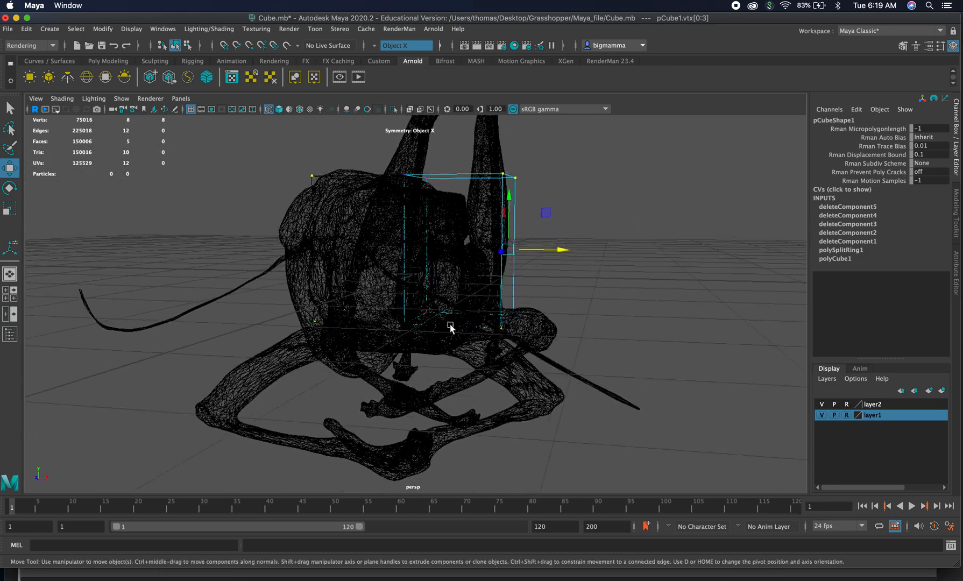
{"action": "left_click_drag", "start_coordinate": [590, 281], "coordinate": [367, 375]}
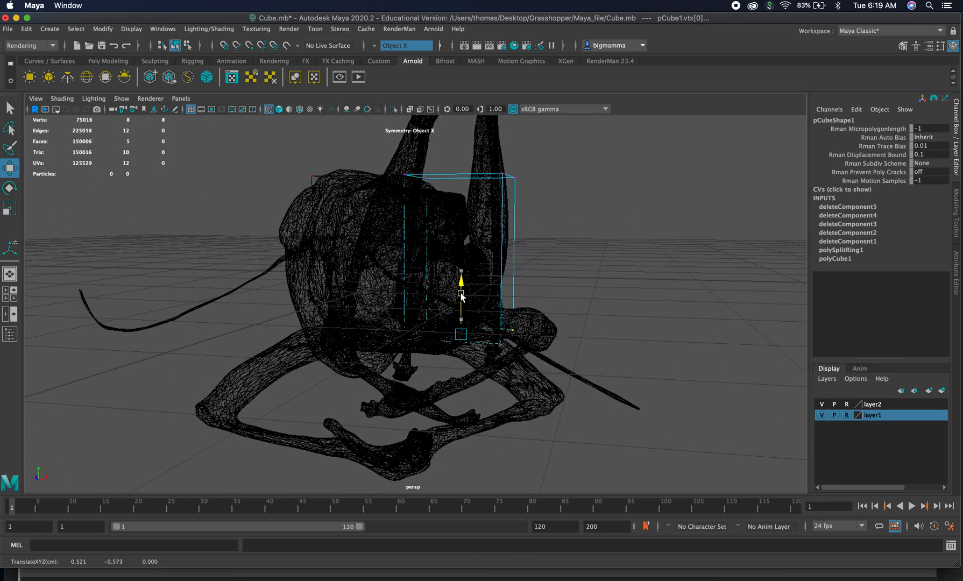
Compare the cube's fit around the grasshopper from the side in shaded and wireframe display
{"action": "left_click_drag", "start_coordinate": [459, 311], "coordinate": [481, 285], "text": "alt"}
{"action": "key", "text": "5"}
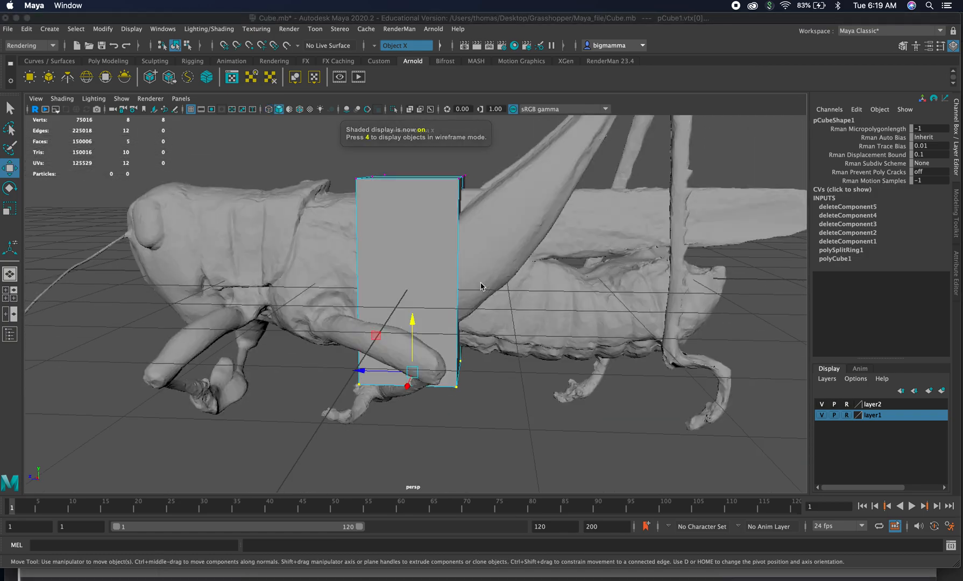
{"action": "key", "text": "4"}
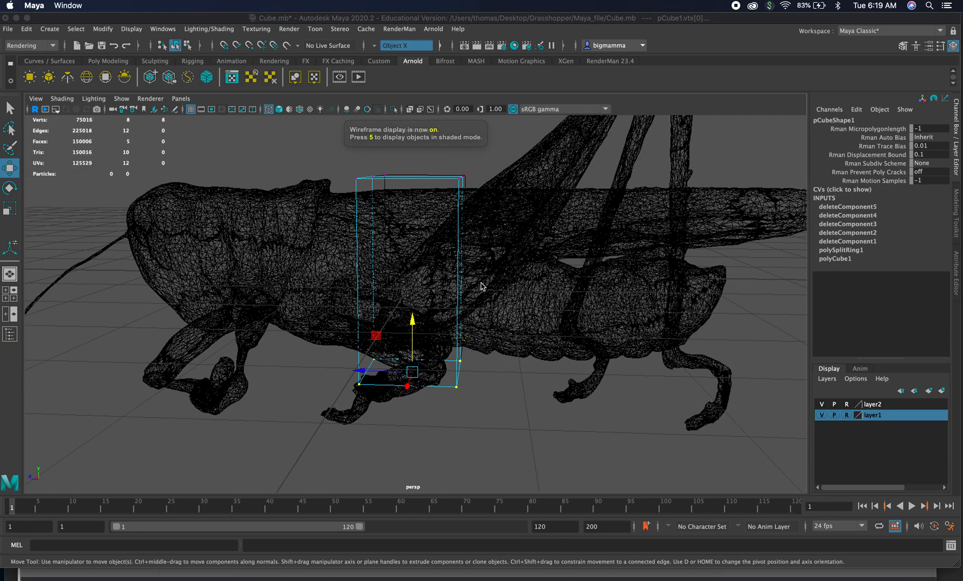
{"action": "key", "text": "5"}
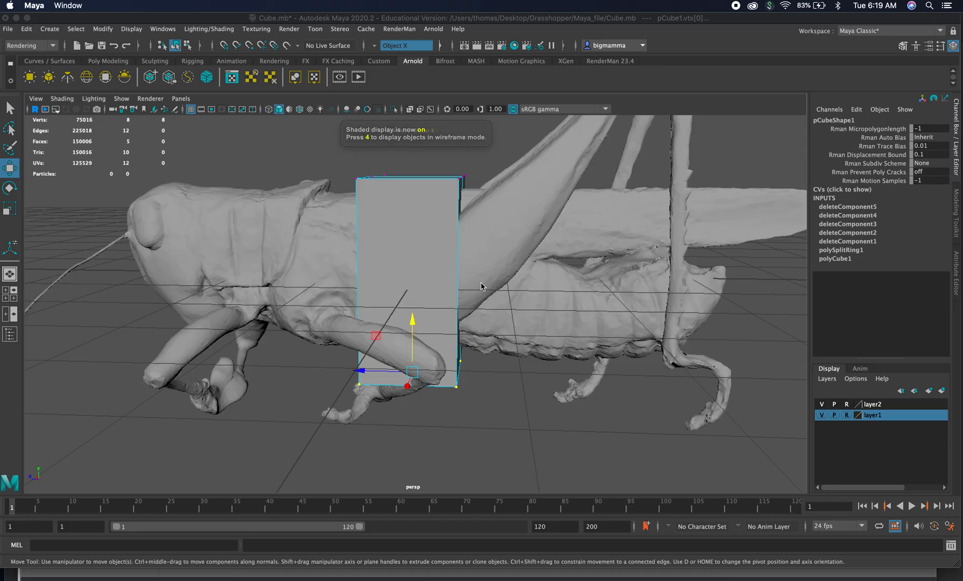
{"action": "key", "text": "4"}
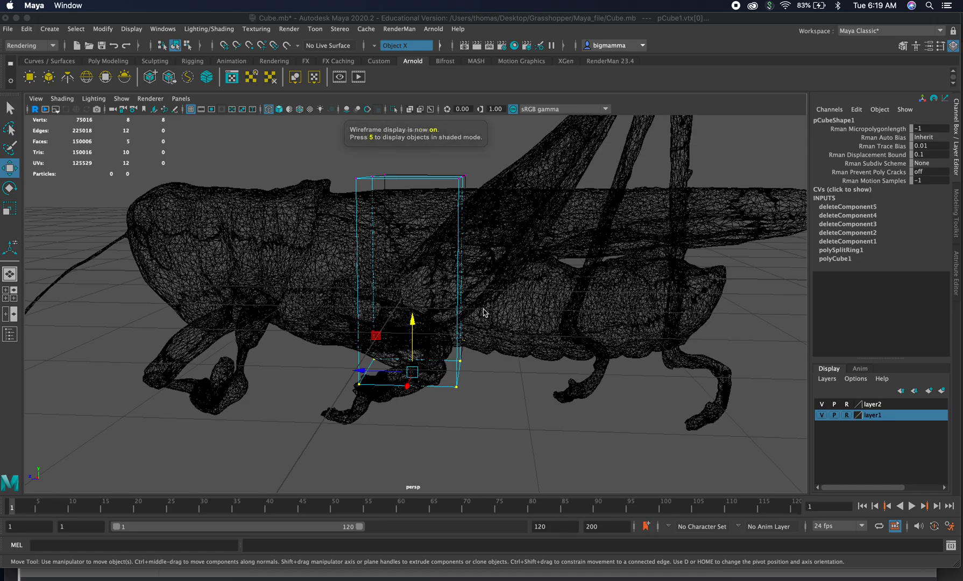
Examine the grasshopper's wireframe mesh density around the thorax, underside and leg joints against the simple cube
{"action": "right_click_drag", "start_coordinate": [373, 295], "coordinate": [634, 325], "text": "alt"}
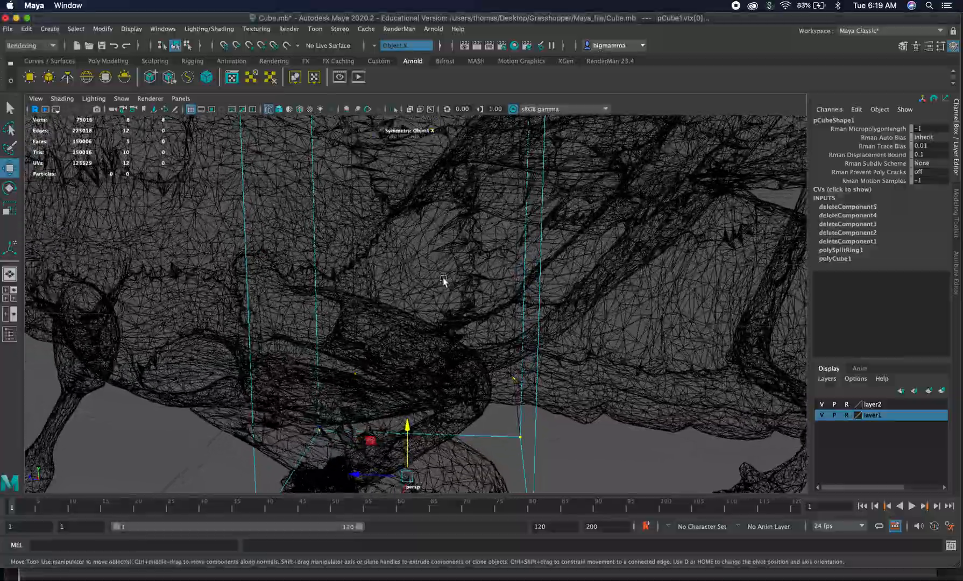
{"action": "left_click_drag", "start_coordinate": [444, 279], "coordinate": [486, 277], "text": "alt"}
{"action": "middle_click_drag", "start_coordinate": [435, 278], "coordinate": [560, 323], "text": "alt"}
{"action": "right_click_drag", "start_coordinate": [538, 312], "coordinate": [340, 290], "text": "alt"}
{"action": "mouse_move", "coordinate": [341, 290]}
{"action": "left_mouse_down", "text": "alt"}
{"action": "mouse_move", "coordinate": [322, 293]}
{"action": "mouse_move", "coordinate": [335, 307]}
{"action": "left_mouse_up", "text": "alt"}
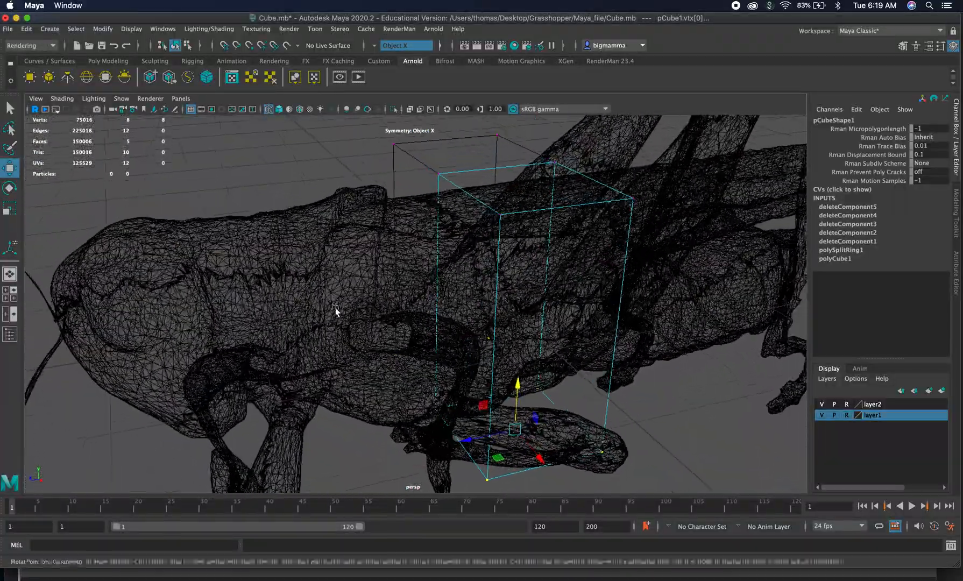
{"action": "right_click_drag", "start_coordinate": [291, 440], "coordinate": [557, 223], "text": "alt"}
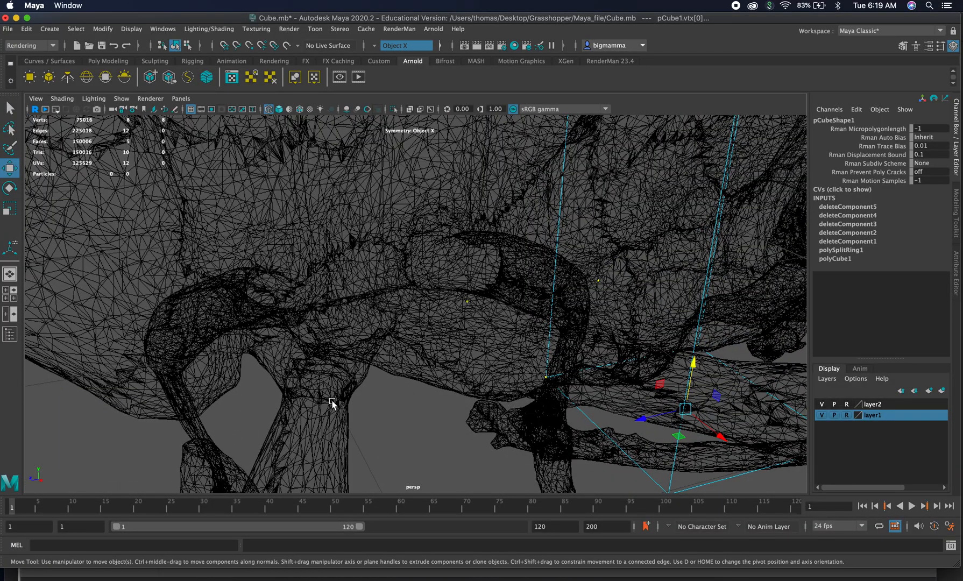
{"action": "middle_click_drag", "start_coordinate": [351, 329], "coordinate": [377, 222], "text": "alt"}
{"action": "left_click_drag", "start_coordinate": [372, 311], "coordinate": [348, 263], "text": "alt"}
{"action": "left_click_drag", "start_coordinate": [337, 301], "coordinate": [432, 224], "text": "alt"}
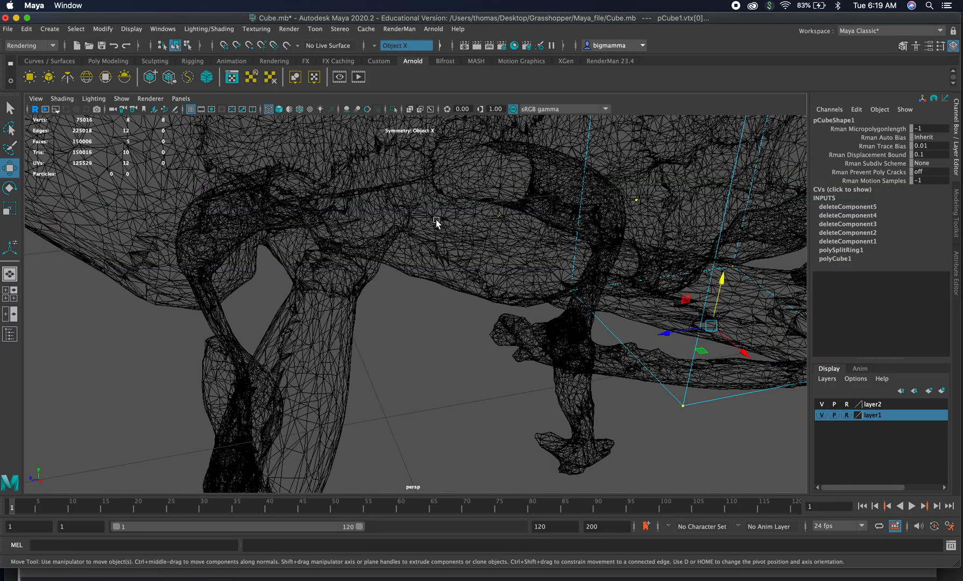
{"action": "left_click_drag", "start_coordinate": [378, 375], "coordinate": [211, 314], "text": "alt"}
{"action": "scroll", "coordinate": [354, 303], "scroll_direction": "up", "scroll_amount": 3}
{"action": "left_click_drag", "start_coordinate": [355, 303], "coordinate": [319, 258], "text": "alt"}
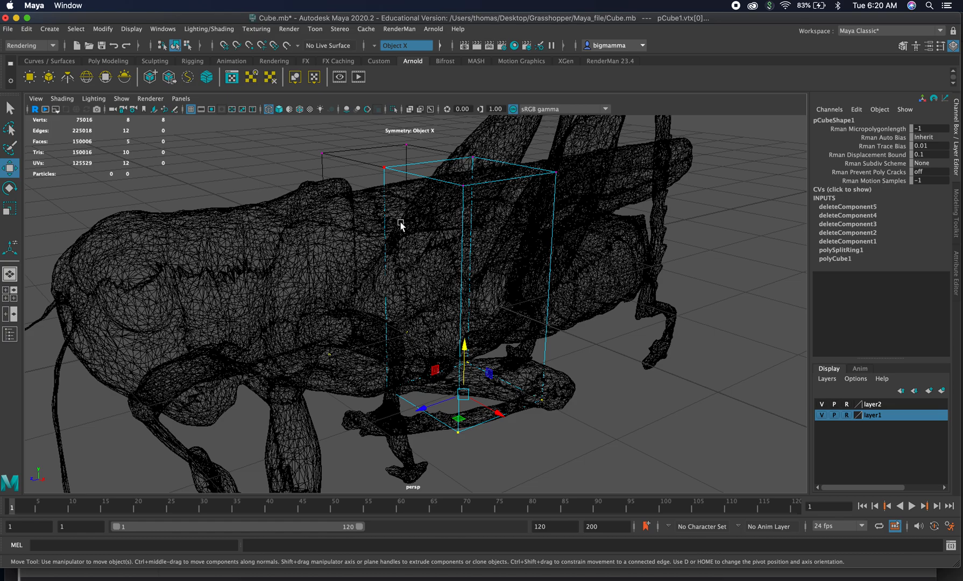
In shaded display, move the cube's upper outer vertices inward and down toward the grasshopper's body
{"action": "key", "text": "5"}
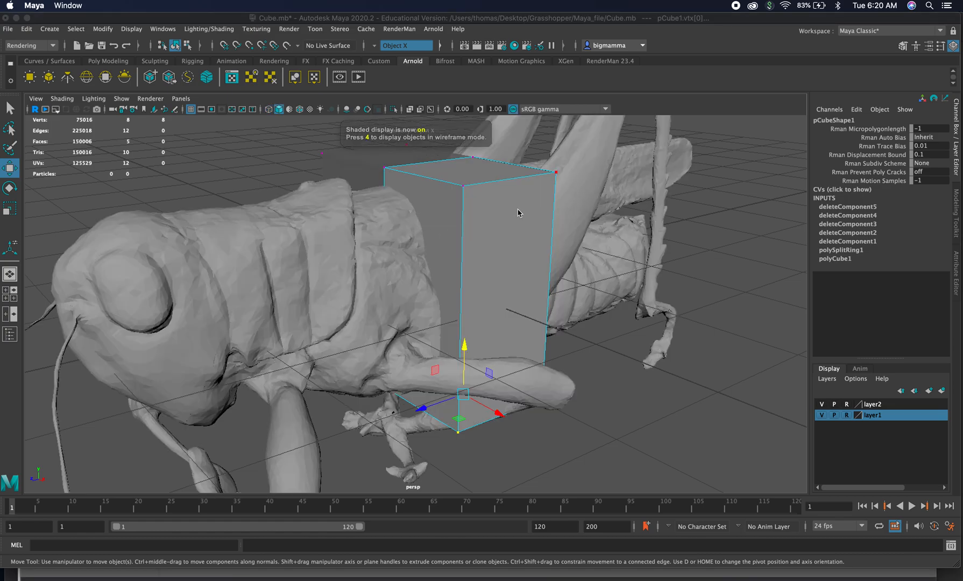
{"action": "left_click_drag", "start_coordinate": [553, 251], "coordinate": [596, 222], "text": "alt"}
{"action": "left_click_drag", "start_coordinate": [574, 144], "coordinate": [542, 193]}
{"action": "left_click_drag", "start_coordinate": [592, 216], "coordinate": [554, 218]}
Draw the cube's bottom outer vertices in toward the thorax and raise them slightly
{"action": "left_click_drag", "start_coordinate": [621, 257], "coordinate": [376, 301], "text": "alt"}
{"action": "left_click_drag", "start_coordinate": [230, 322], "coordinate": [341, 430]}
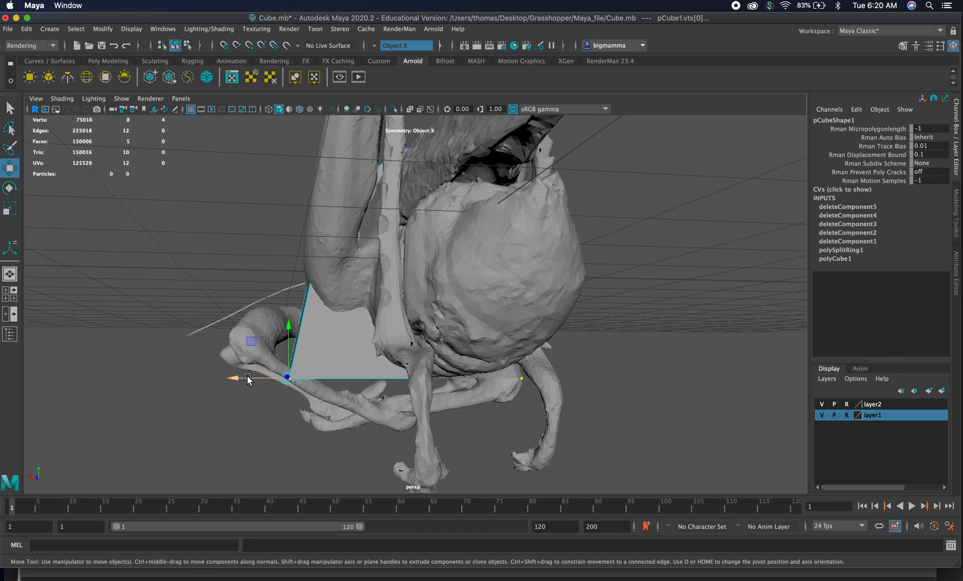
{"action": "left_click_drag", "start_coordinate": [244, 378], "coordinate": [283, 377]}
{"action": "left_click_drag", "start_coordinate": [328, 325], "coordinate": [328, 289]}
Switch the cube to face editing and select its outer side faces
{"action": "left_click_drag", "start_coordinate": [270, 299], "coordinate": [445, 294], "text": "alt"}
{"action": "right_click_drag", "start_coordinate": [478, 270], "coordinate": [482, 298]}
{"action": "left_click", "coordinate": [492, 315]}
{"action": "left_click_drag", "start_coordinate": [506, 315], "coordinate": [430, 301]}
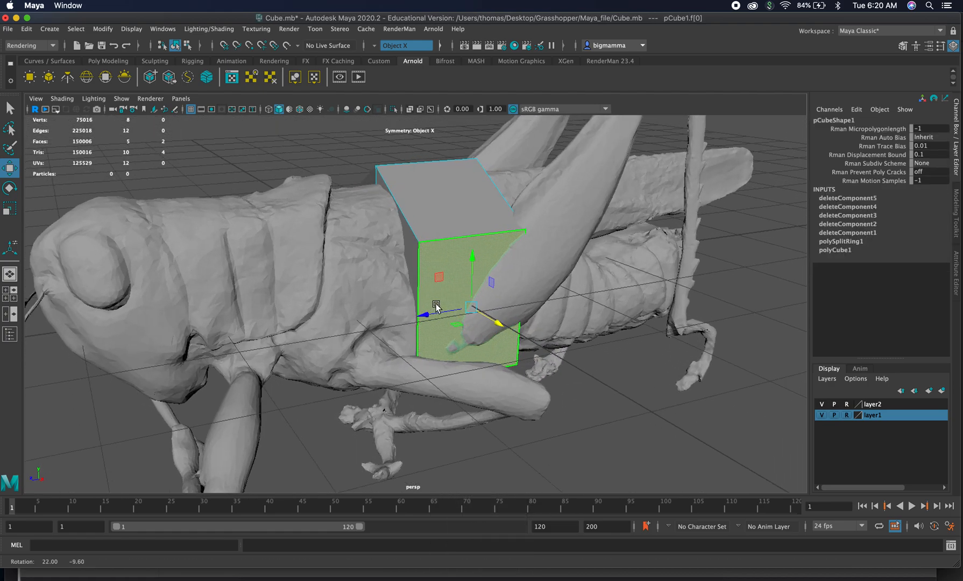
Examine the grasshopper's whole body and the segment lines around the cube from the side and at an angle
{"action": "right_click_drag", "start_coordinate": [523, 303], "coordinate": [312, 291], "text": "alt"}
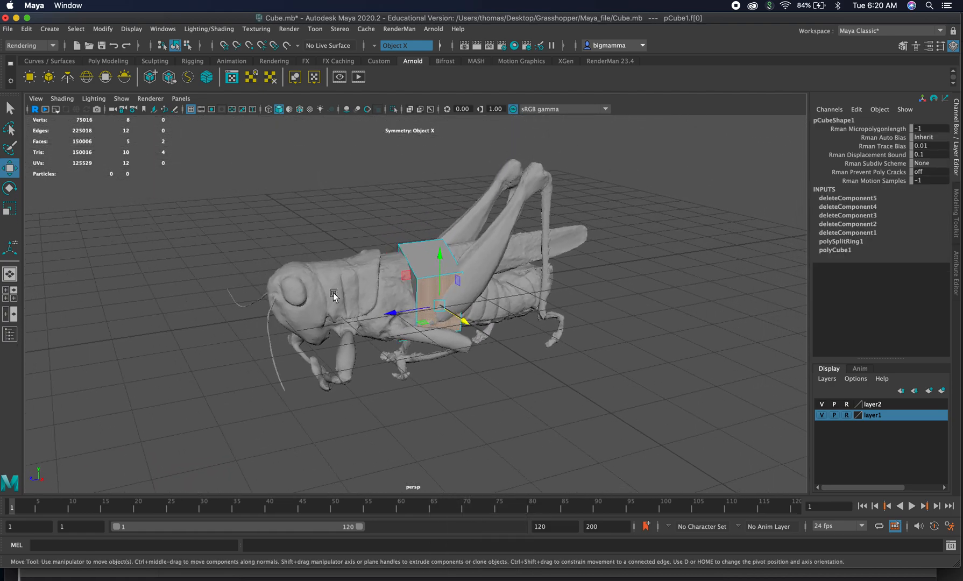
{"action": "left_click_drag", "start_coordinate": [312, 290], "coordinate": [301, 281], "text": "alt"}
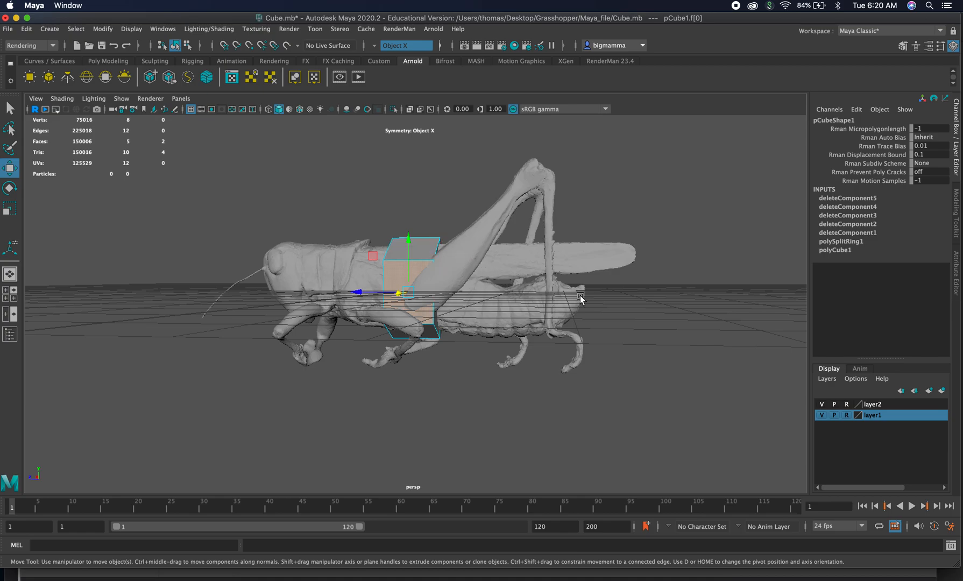
{"action": "right_click_drag", "start_coordinate": [518, 323], "coordinate": [555, 326], "text": "alt"}
{"action": "left_click_drag", "start_coordinate": [471, 306], "coordinate": [488, 316], "text": "alt"}
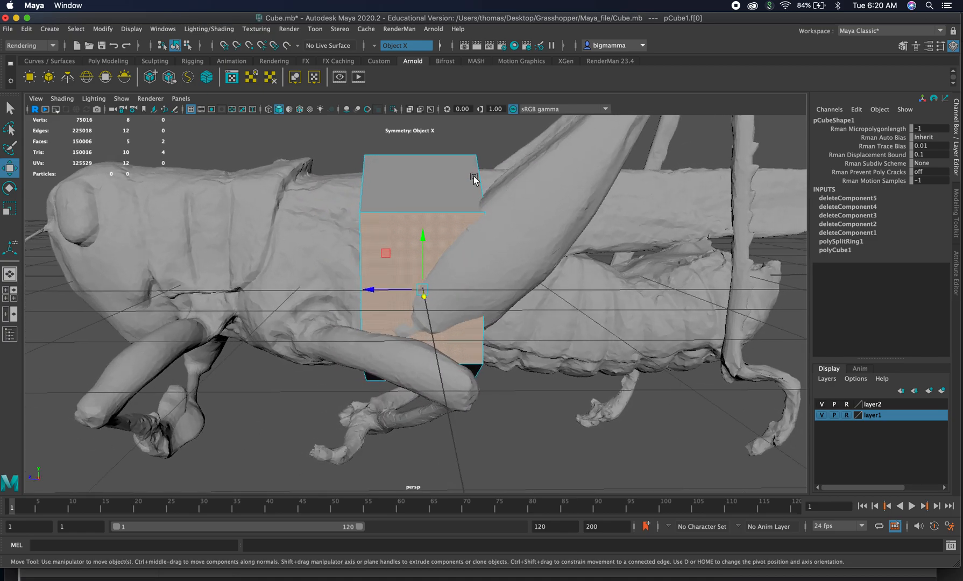
{"action": "left_click_drag", "start_coordinate": [438, 194], "coordinate": [461, 250], "text": "alt"}
{"action": "right_click_drag", "start_coordinate": [587, 307], "coordinate": [340, 309], "text": "alt"}
{"action": "right_click_drag", "start_coordinate": [248, 295], "coordinate": [436, 330], "text": "alt"}
{"action": "left_click_drag", "start_coordinate": [434, 328], "coordinate": [423, 252], "text": "alt"}
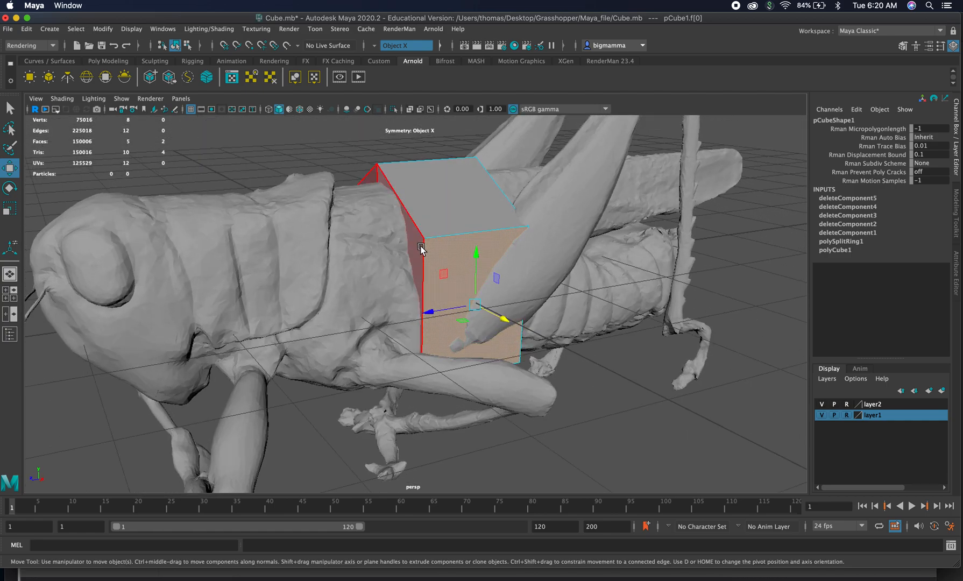
Extrude the cube's head-facing end faces forward along the thorax with a local Z translation of 0.617
{"action": "left_click", "coordinate": [420, 248]}
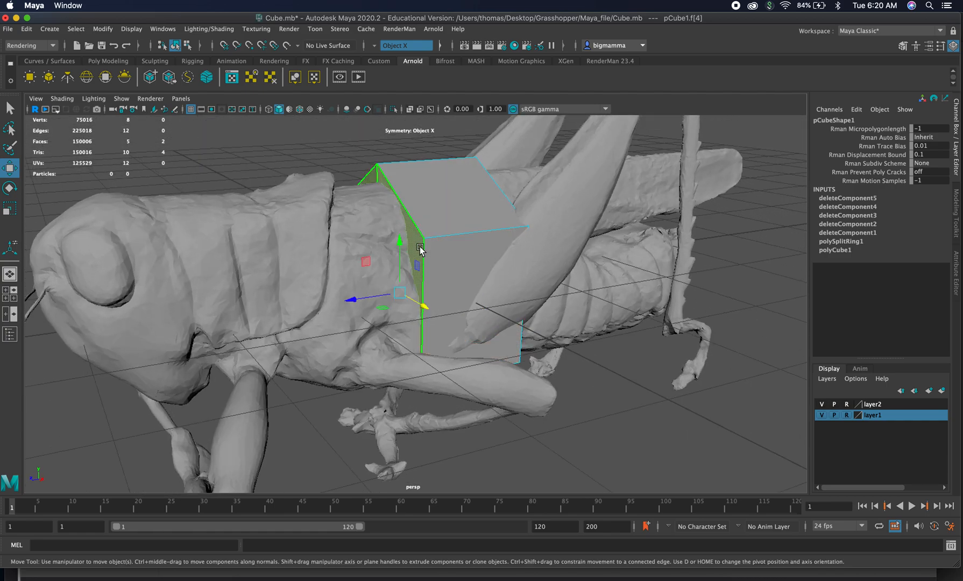
{"action": "right_click", "coordinate": [420, 249], "text": "shift"}
{"action": "left_click", "coordinate": [420, 278]}
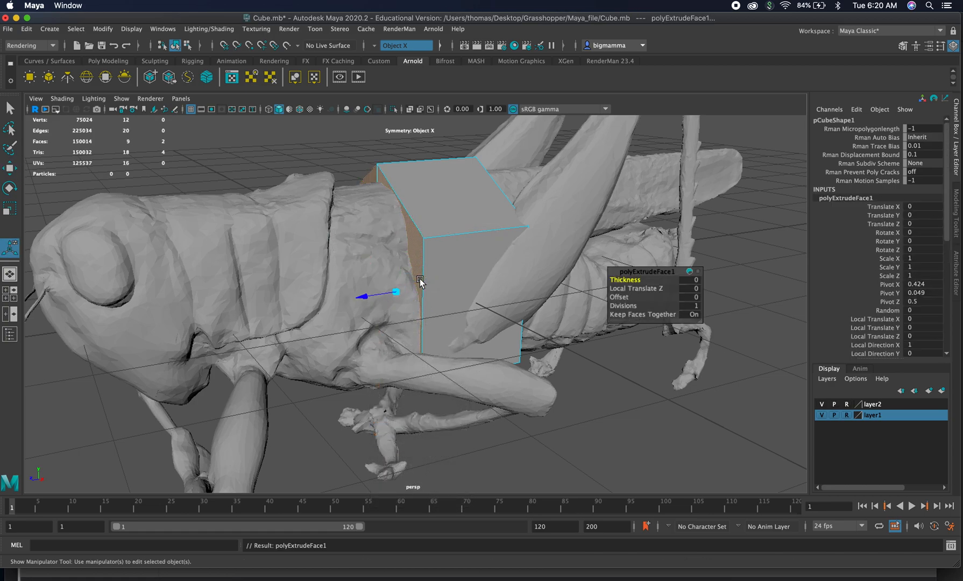
{"action": "left_click_drag", "start_coordinate": [373, 297], "coordinate": [301, 295]}
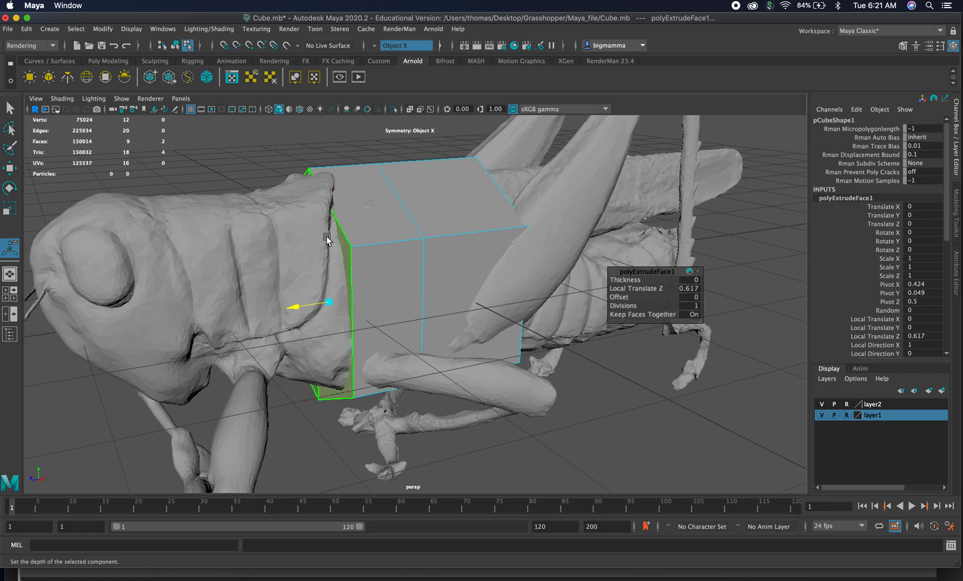
Extrude the same end faces forward two more times, with local Z translations of 0.456 and 0.524
{"action": "key", "text": "ctrl+e"}
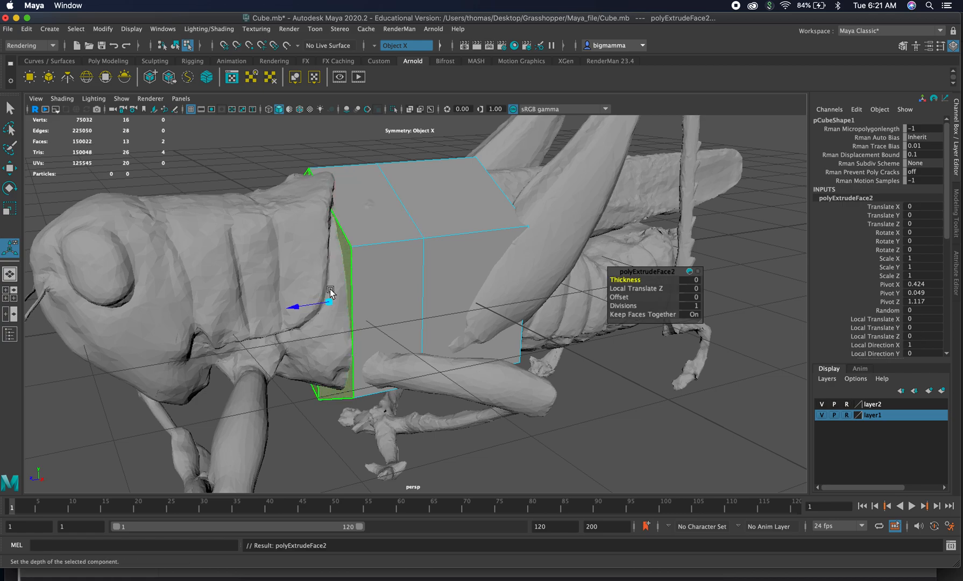
{"action": "left_click_drag", "start_coordinate": [302, 307], "coordinate": [246, 314]}
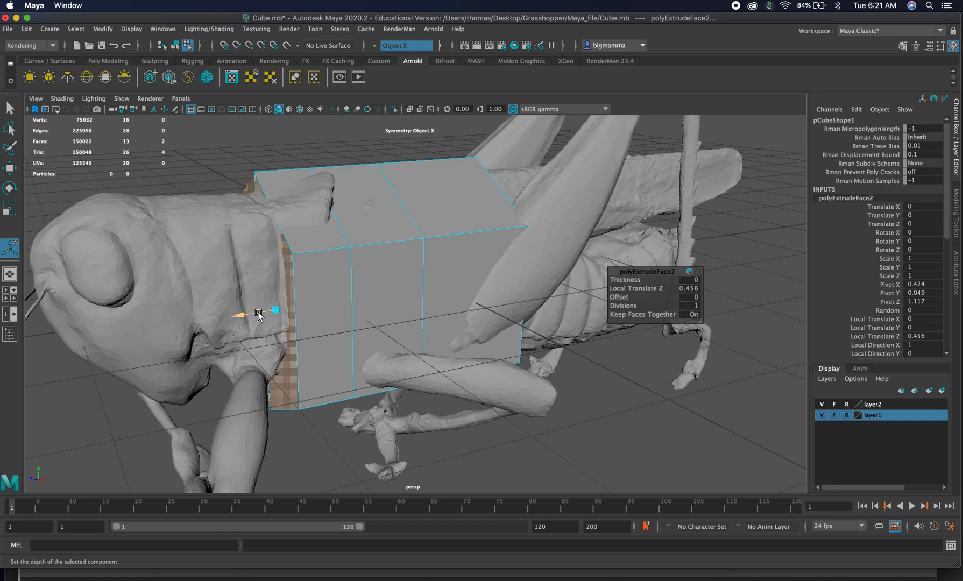
{"action": "left_click_drag", "start_coordinate": [242, 315], "coordinate": [180, 325]}
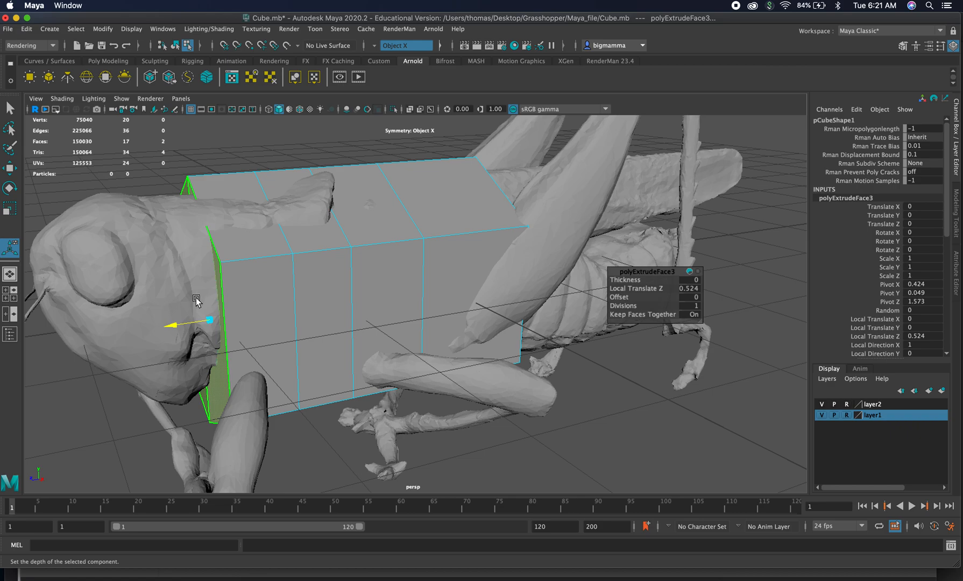
Extrude the end faces forward in three more sections over the head, giving the last a local Z translation of 0.583
{"action": "key", "text": "ctrl+e"}
{"action": "left_click_drag", "start_coordinate": [173, 327], "coordinate": [154, 329]}
{"action": "left_click_drag", "start_coordinate": [277, 300], "coordinate": [188, 295], "text": "alt"}
{"action": "key", "text": "ctrl+e"}
{"action": "key", "text": "ctrl+e"}
{"action": "left_click", "coordinate": [321, 247]}
{"action": "left_click", "coordinate": [415, 225]}
In the side view, switch to vertex editing and lower the top-centre vertex in the dip behind the neck onto the back
{"action": "key", "text": "space"}
{"action": "key", "text": "space"}
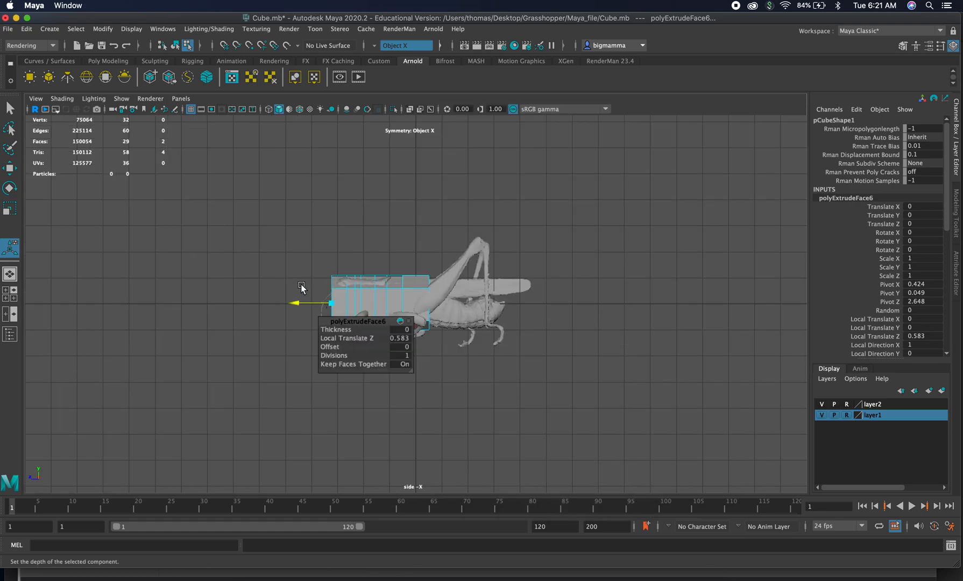
{"action": "right_click_drag", "start_coordinate": [308, 295], "coordinate": [653, 324], "text": "alt"}
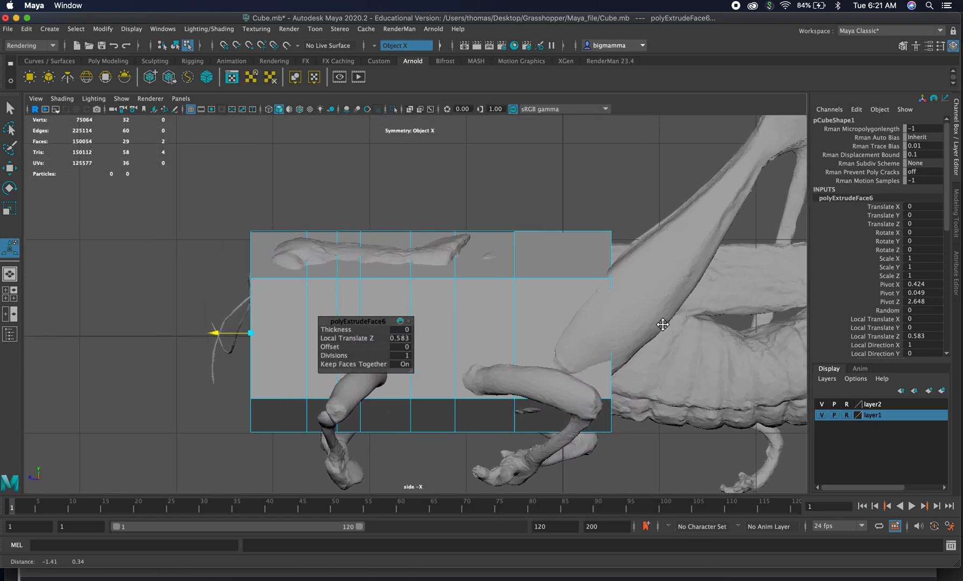
{"action": "right_click", "coordinate": [476, 246]}
{"action": "left_click", "coordinate": [430, 245]}
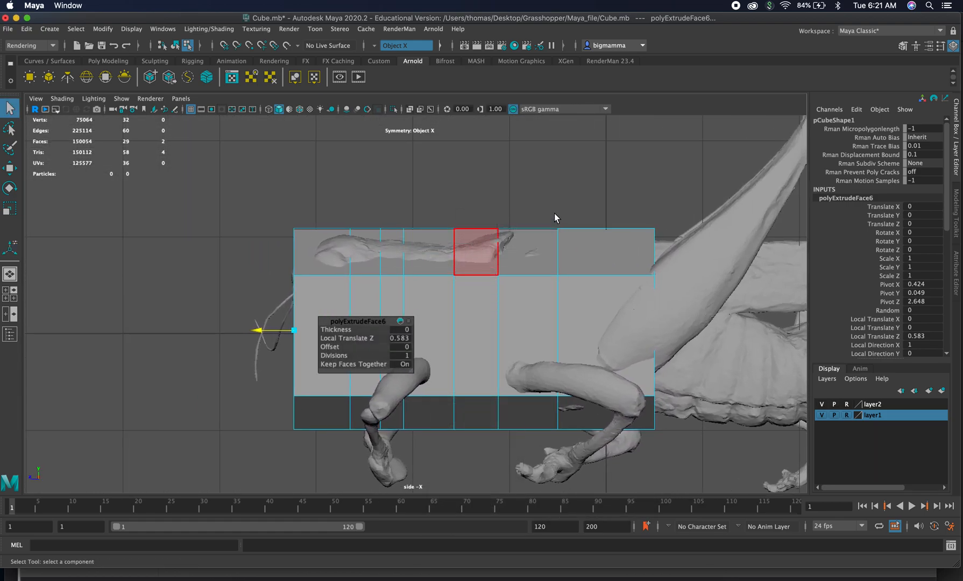
{"action": "left_click_drag", "start_coordinate": [485, 202], "coordinate": [506, 248]}
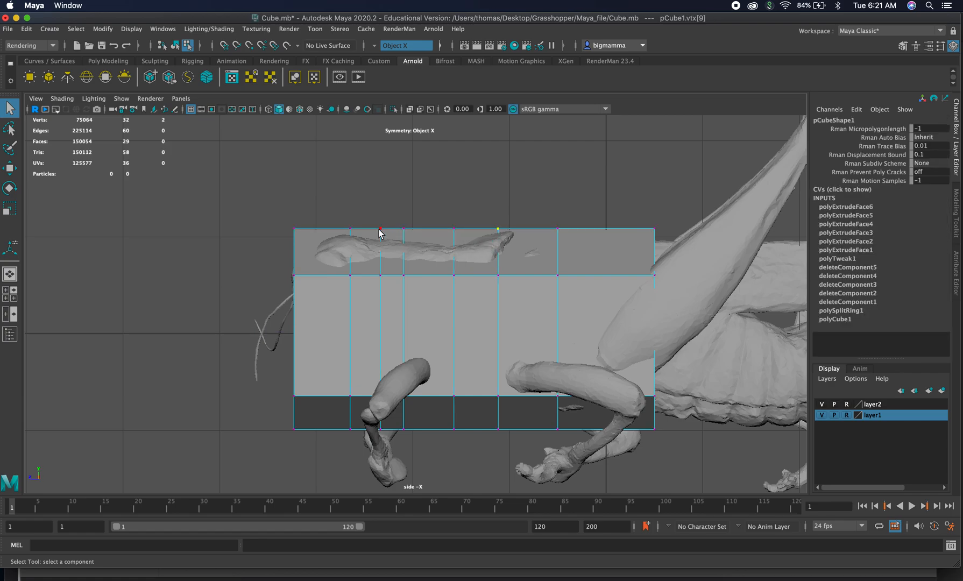
{"action": "right_click_drag", "start_coordinate": [379, 233], "coordinate": [629, 314], "text": "alt"}
{"action": "left_click_drag", "start_coordinate": [485, 204], "coordinate": [485, 204]}
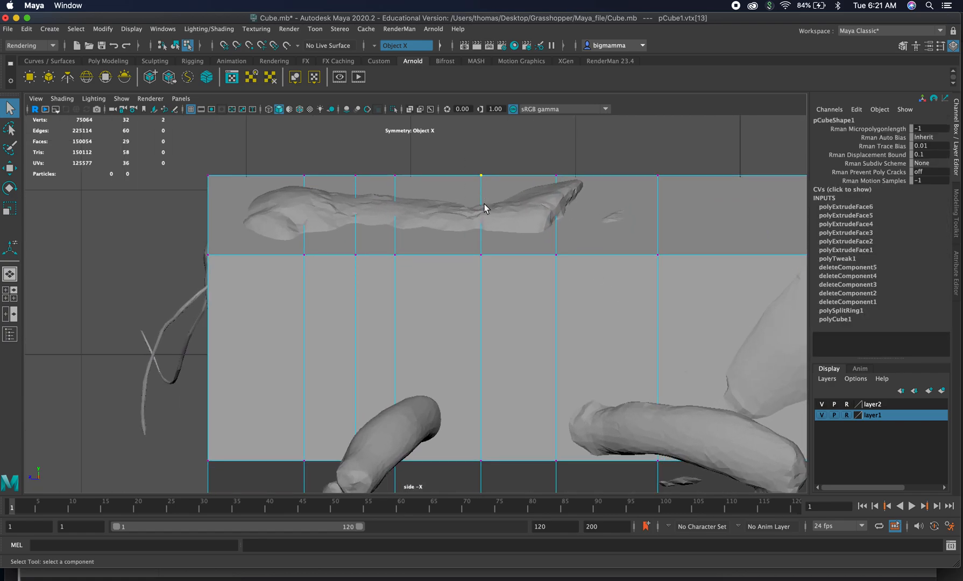
{"action": "key", "text": "w"}
{"action": "left_click_drag", "start_coordinate": [481, 142], "coordinate": [480, 161]}
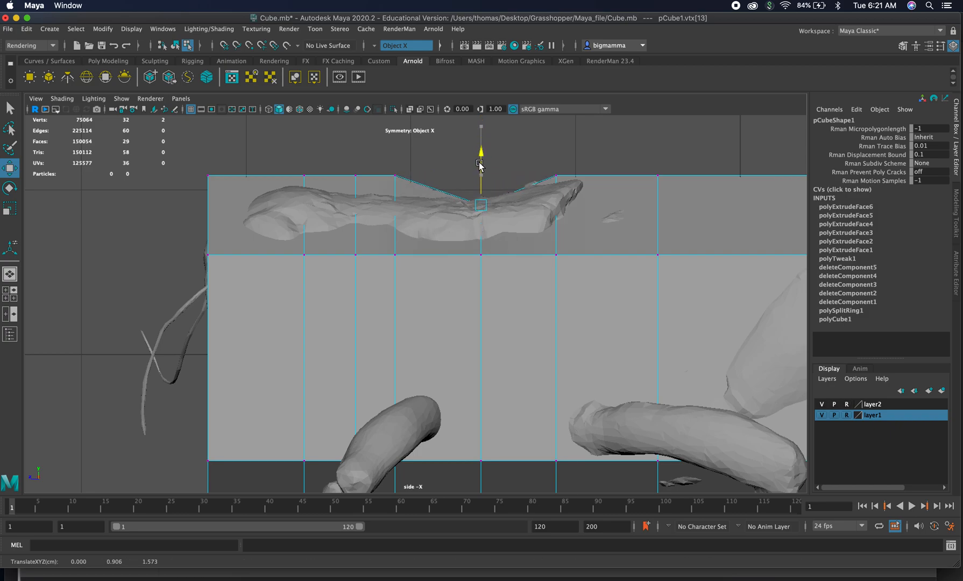
Lower the next top-centre vertices toward the head so the cage follows the grasshopper's upper contour
{"action": "left_click", "coordinate": [394, 176]}
{"action": "left_click_drag", "start_coordinate": [394, 149], "coordinate": [329, 179]}
{"action": "left_click", "coordinate": [357, 176]}
{"action": "left_click_drag", "start_coordinate": [305, 133], "coordinate": [305, 141]}
Move the front top-centre vertex down and back onto the head, and nudge the front upper outer vertices forward
{"action": "mouse_move", "coordinate": [230, 199]}
{"action": "left_mouse_down"}
{"action": "mouse_move", "coordinate": [215, 194]}
{"action": "mouse_move", "coordinate": [236, 206]}
{"action": "left_mouse_up"}
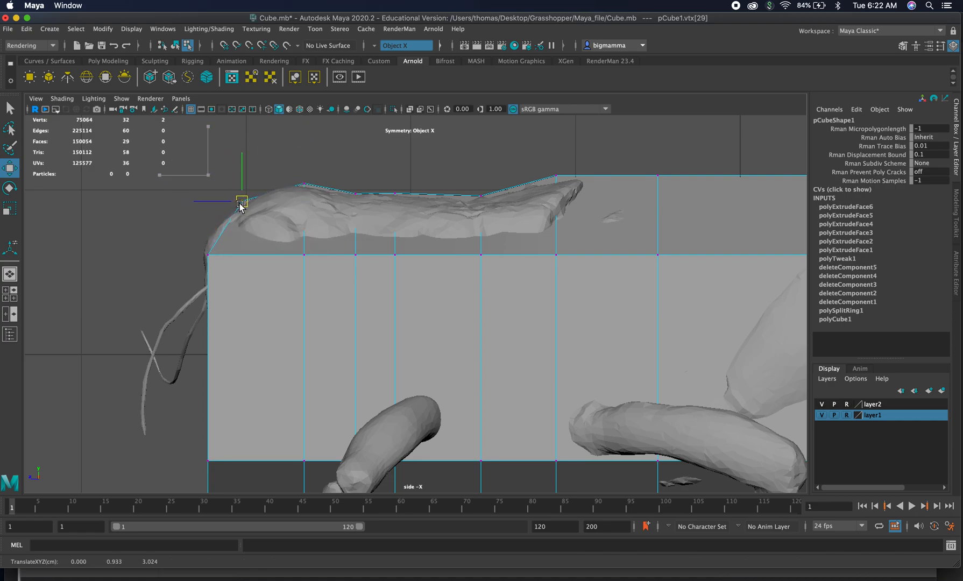
{"action": "mouse_move", "coordinate": [193, 243]}
{"action": "left_mouse_down"}
{"action": "mouse_move", "coordinate": [229, 270]}
{"action": "mouse_move", "coordinate": [185, 256]}
{"action": "left_mouse_up"}
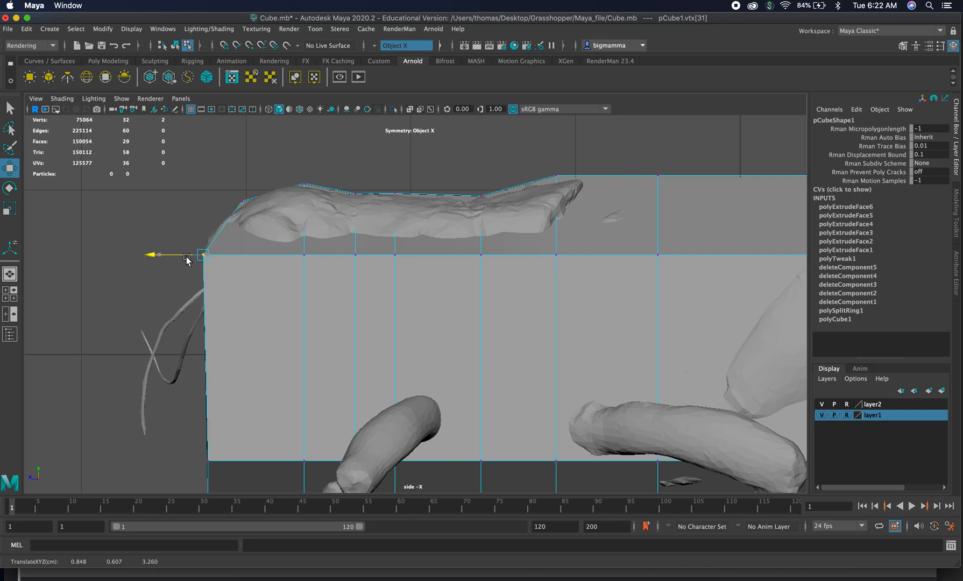
{"action": "left_click_drag", "start_coordinate": [252, 213], "coordinate": [232, 198]}
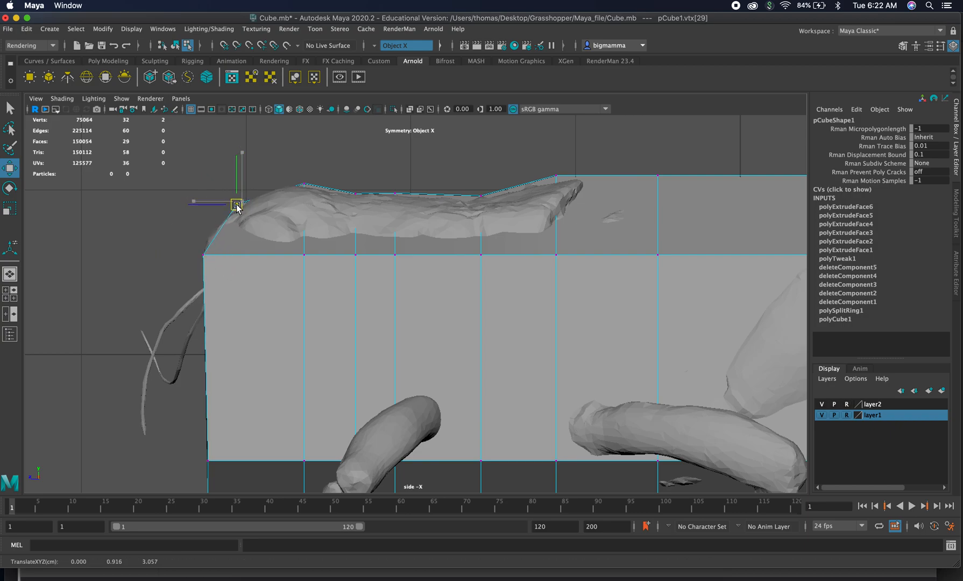
In the perspective view, raise the front end's bottom-centre and bottom outer vertices up toward the grasshopper's face
{"action": "middle_click_drag", "start_coordinate": [371, 346], "coordinate": [337, 197], "text": "alt"}
{"action": "key", "text": "space"}
{"action": "key", "text": "space"}
{"action": "left_click_drag", "start_coordinate": [279, 343], "coordinate": [260, 333], "text": "alt"}
{"action": "left_click_drag", "start_coordinate": [278, 386], "coordinate": [277, 386]}
{"action": "left_click", "coordinate": [272, 359]}
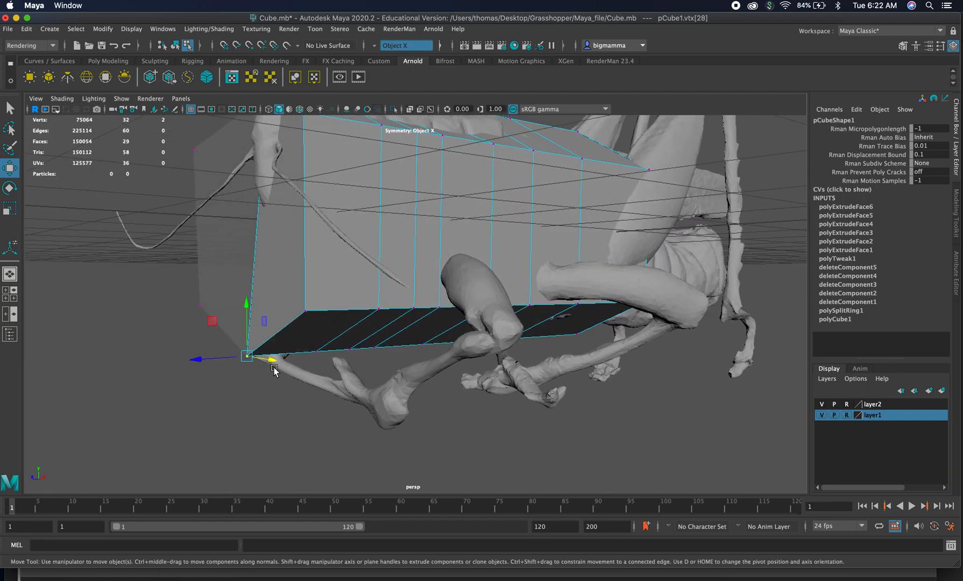
{"action": "left_click_drag", "start_coordinate": [248, 305], "coordinate": [247, 266]}
{"action": "left_click_drag", "start_coordinate": [309, 323], "coordinate": [305, 179]}
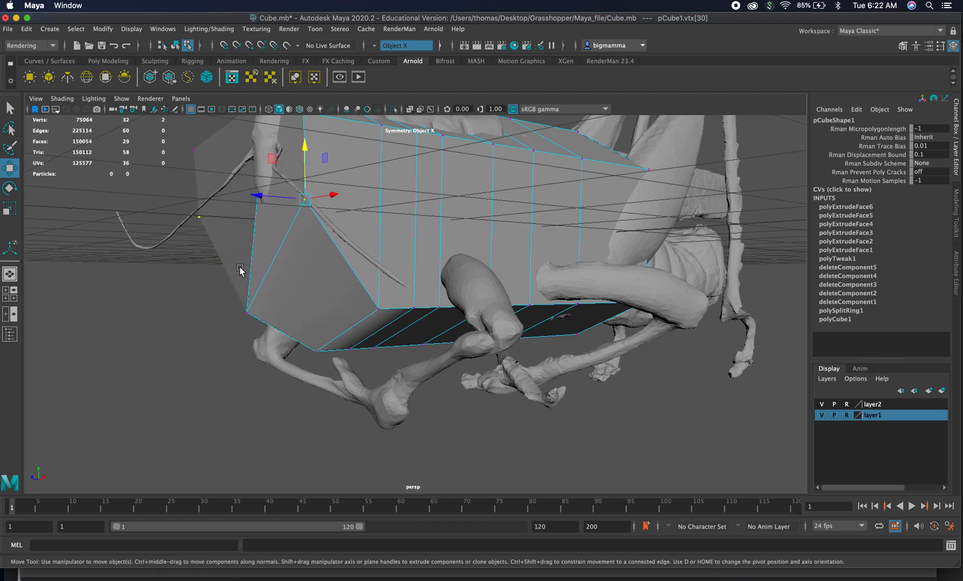
{"action": "left_click_drag", "start_coordinate": [258, 330], "coordinate": [259, 329]}
{"action": "left_click_drag", "start_coordinate": [261, 268], "coordinate": [261, 171]}
Draw the front end's upper and lower outer vertices inward to narrow the cage around the head
{"action": "left_click_drag", "start_coordinate": [210, 214], "coordinate": [369, 225]}
{"action": "left_click", "coordinate": [307, 200]}
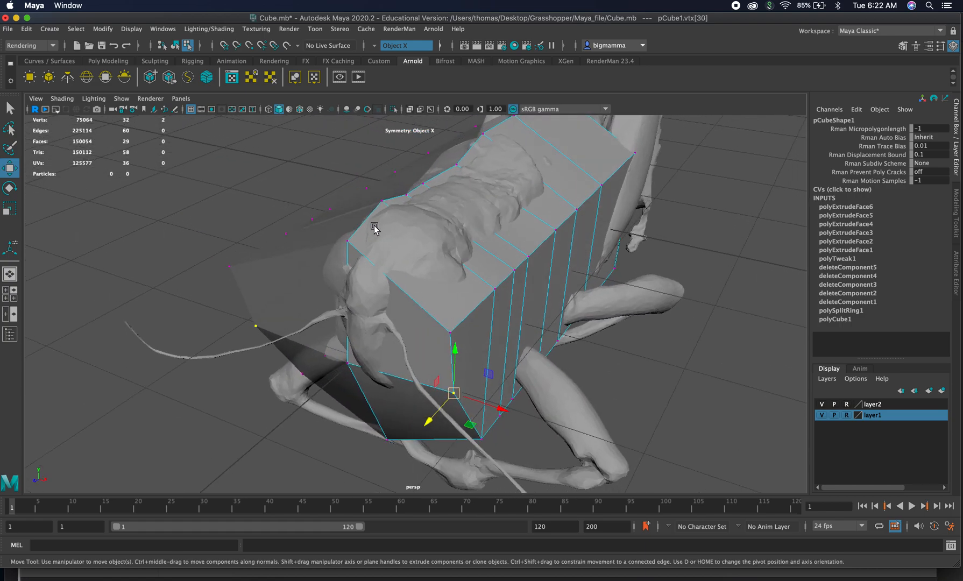
{"action": "left_click_drag", "start_coordinate": [502, 412], "coordinate": [466, 398]}
{"action": "left_click", "coordinate": [450, 332]}
{"action": "left_click_drag", "start_coordinate": [494, 349], "coordinate": [456, 334]}
{"action": "left_click", "coordinate": [427, 383]}
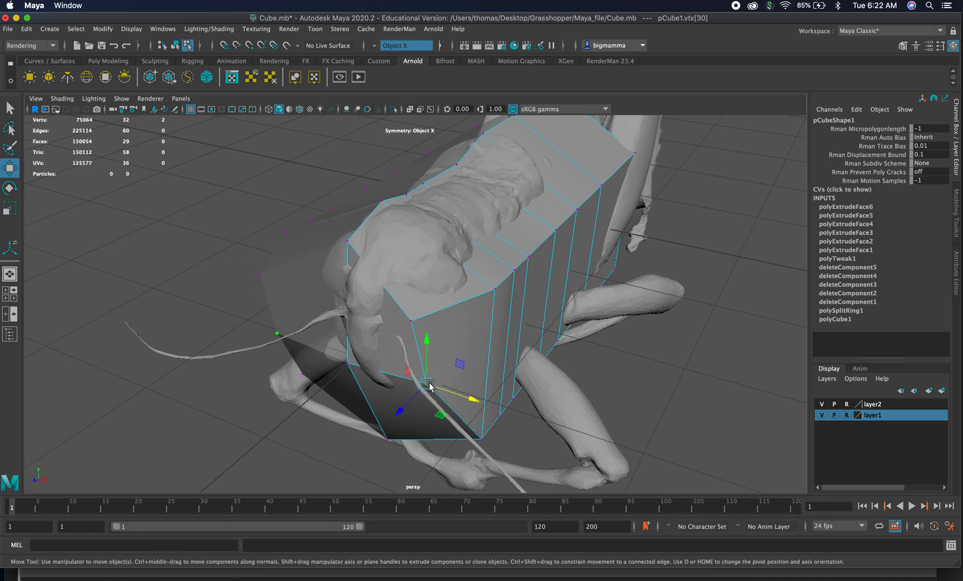
{"action": "left_click_drag", "start_coordinate": [454, 393], "coordinate": [335, 297]}
Pull the front end's upper and lower outer vertices back toward the eye
{"action": "left_click", "coordinate": [255, 273]}
{"action": "left_click_drag", "start_coordinate": [229, 280], "coordinate": [260, 273]}
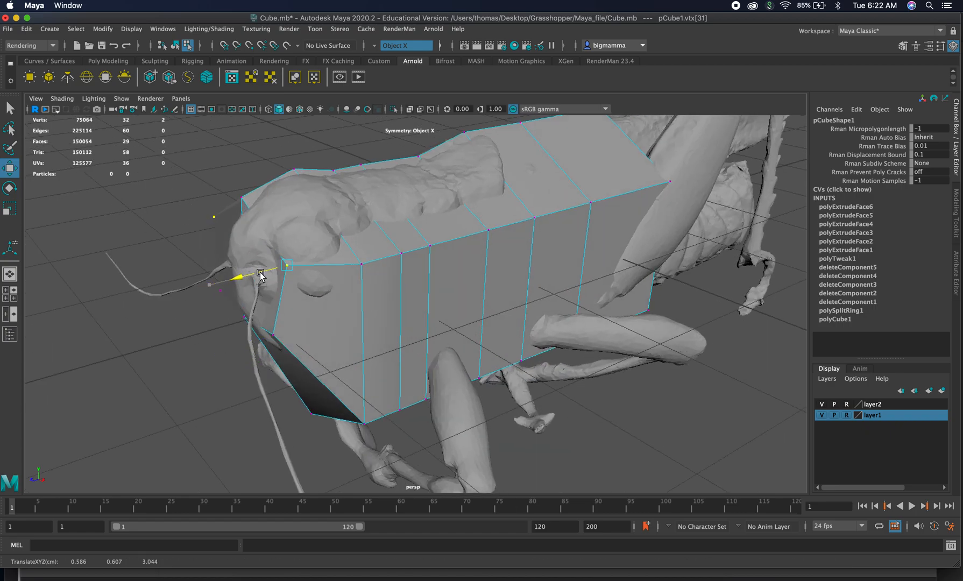
{"action": "left_click", "coordinate": [276, 335]}
{"action": "left_click_drag", "start_coordinate": [251, 338], "coordinate": [352, 381]}
Raise the bottom vertices of the head sections above the front legs, lifting their outer vertices further
{"action": "left_click_drag", "start_coordinate": [234, 285], "coordinate": [366, 396]}
{"action": "left_click_drag", "start_coordinate": [295, 286], "coordinate": [290, 242]}
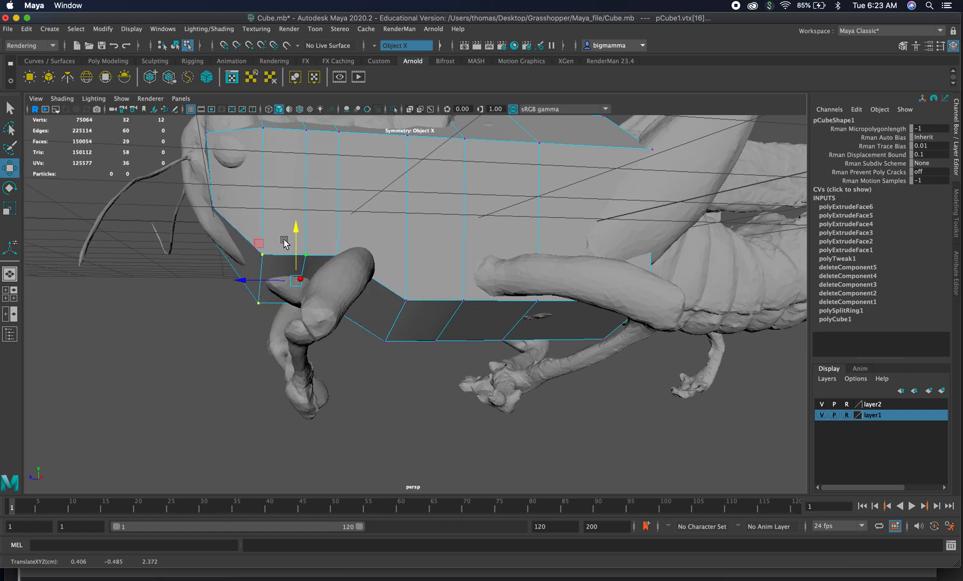
{"action": "left_click_drag", "start_coordinate": [336, 271], "coordinate": [347, 261]}
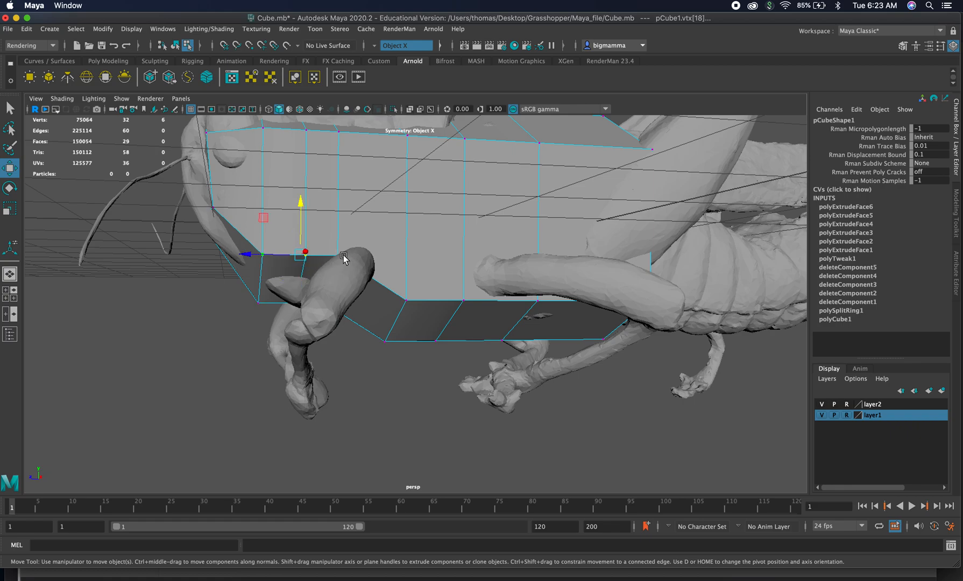
{"action": "left_click_drag", "start_coordinate": [303, 218], "coordinate": [322, 263]}
Raise the bottom-centre vertex under the head to the chin and compare the underside fit in wireframe and shaded display
{"action": "left_click", "coordinate": [407, 262]}
{"action": "left_click_drag", "start_coordinate": [407, 239], "coordinate": [360, 288]}
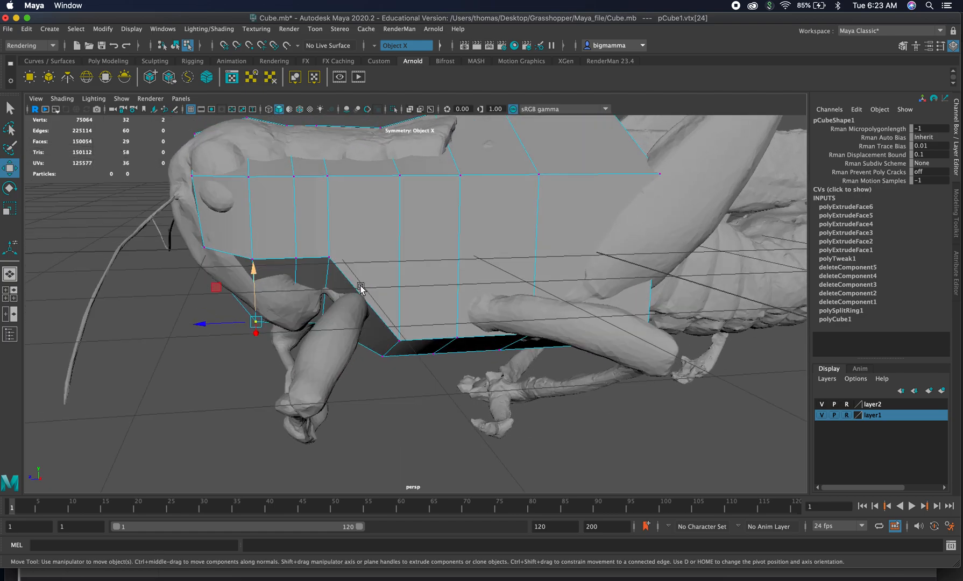
{"action": "left_click_drag", "start_coordinate": [253, 325], "coordinate": [260, 293]}
{"action": "left_click_drag", "start_coordinate": [278, 339], "coordinate": [307, 300], "text": "alt"}
{"action": "key", "text": "4"}
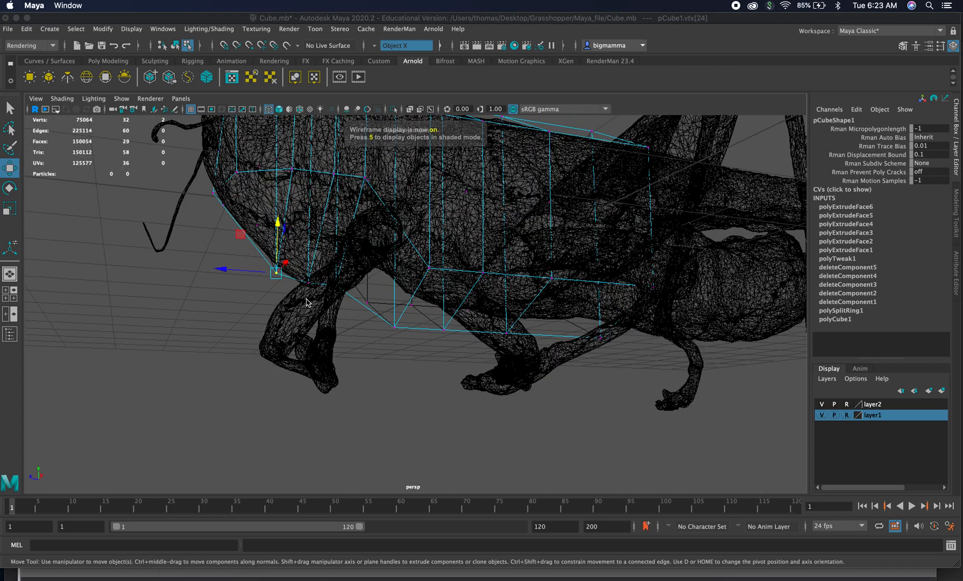
{"action": "left_click", "coordinate": [308, 281]}
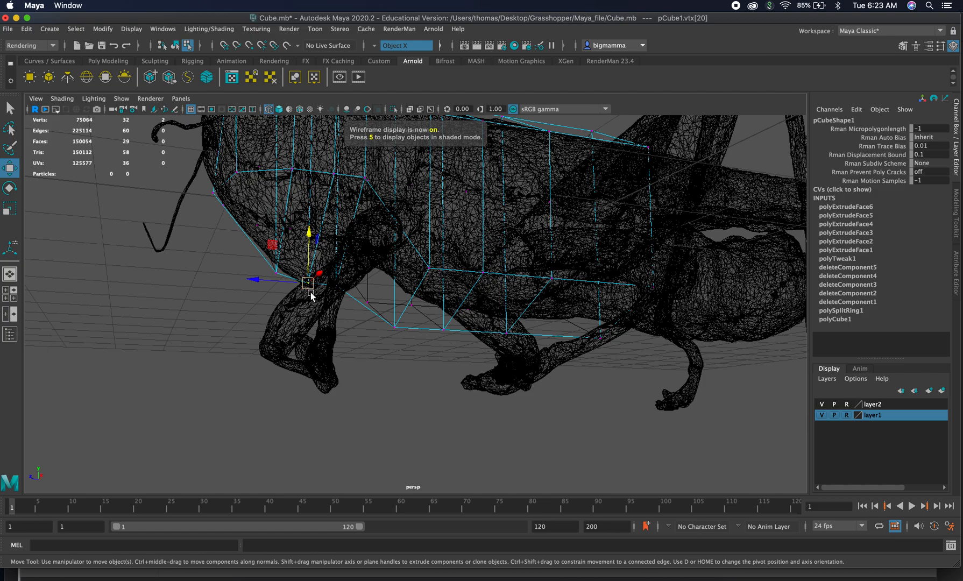
{"action": "key", "text": "5"}
{"action": "left_click_drag", "start_coordinate": [307, 305], "coordinate": [360, 280], "text": "alt"}
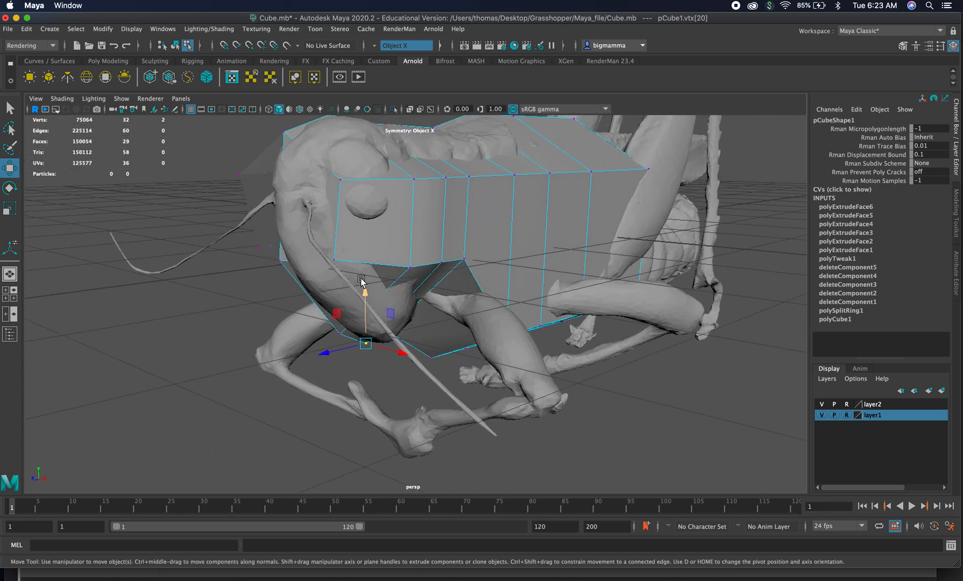
Move the lower outer vertices of the two sections behind the eye inward against the head
{"action": "left_click", "coordinate": [410, 267]}
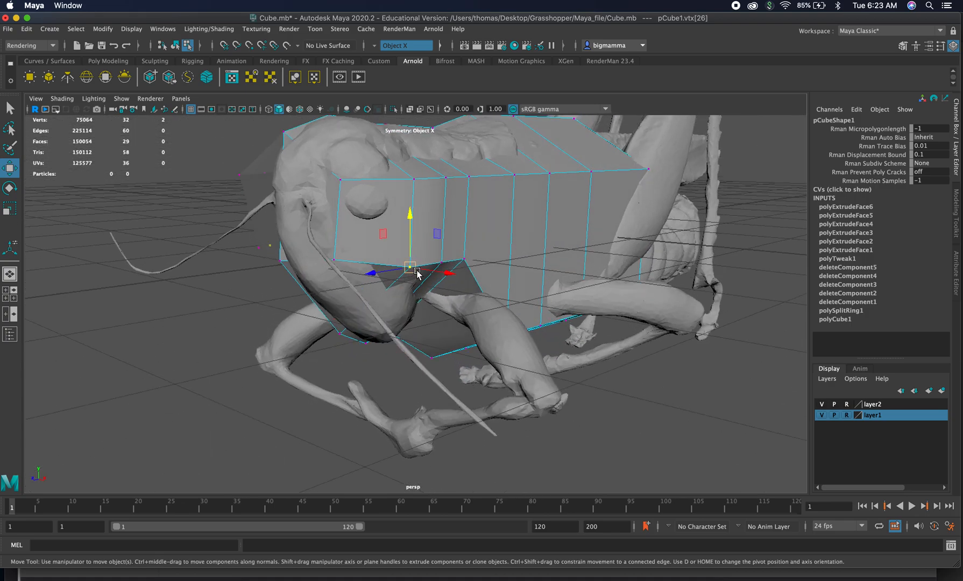
{"action": "left_click_drag", "start_coordinate": [433, 275], "coordinate": [412, 267]}
{"action": "left_click", "coordinate": [444, 263]}
{"action": "left_click_drag", "start_coordinate": [467, 267], "coordinate": [451, 267]}
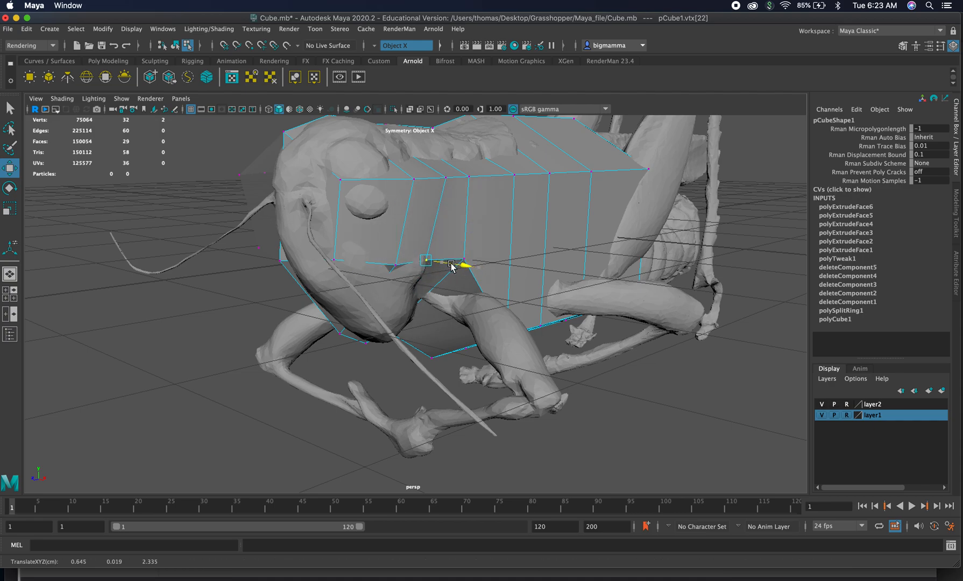
Move the remaining outer vertices of the sections behind the eye inward against the head
{"action": "left_click", "coordinate": [465, 261]}
{"action": "left_click_drag", "start_coordinate": [492, 263], "coordinate": [465, 245]}
{"action": "left_click", "coordinate": [359, 330]}
{"action": "left_click_drag", "start_coordinate": [374, 344], "coordinate": [408, 326]}
{"action": "left_click", "coordinate": [398, 315]}
{"action": "left_click", "coordinate": [426, 302]}
Check the side fit in wireframe, then raise the lower outer vertex behind the front leg to the level of the head's lower edge
{"action": "key", "text": "4"}
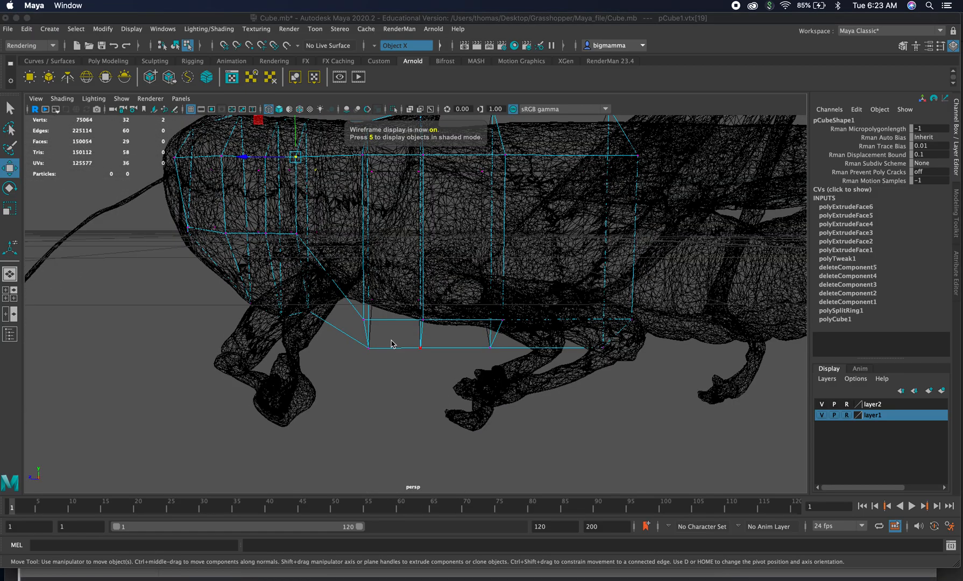
{"action": "left_click_drag", "start_coordinate": [342, 314], "coordinate": [420, 286], "text": "alt"}
{"action": "mouse_move", "coordinate": [325, 215]}
{"action": "left_mouse_down", "text": "alt"}
{"action": "mouse_move", "coordinate": [376, 243]}
{"action": "mouse_move", "coordinate": [400, 234]}
{"action": "mouse_move", "coordinate": [344, 243]}
{"action": "mouse_move", "coordinate": [377, 252]}
{"action": "mouse_move", "coordinate": [354, 242]}
{"action": "left_mouse_up", "text": "alt"}
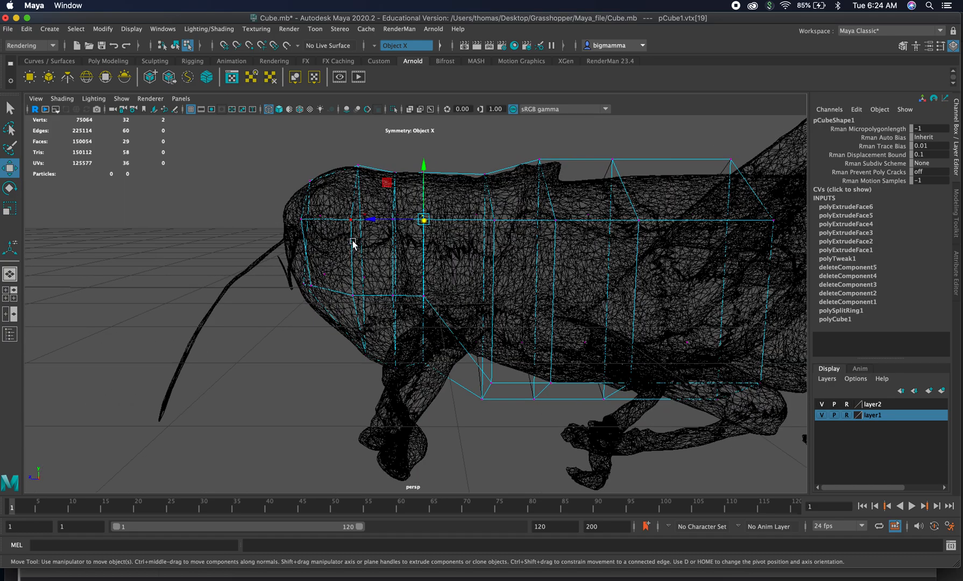
{"action": "key", "text": "5"}
{"action": "mouse_move", "coordinate": [510, 290]}
{"action": "left_mouse_down", "text": "alt"}
{"action": "mouse_move", "coordinate": [405, 273]}
{"action": "mouse_move", "coordinate": [403, 301]}
{"action": "left_mouse_up", "text": "alt"}
{"action": "left_click_drag", "start_coordinate": [406, 287], "coordinate": [382, 320], "text": "alt"}
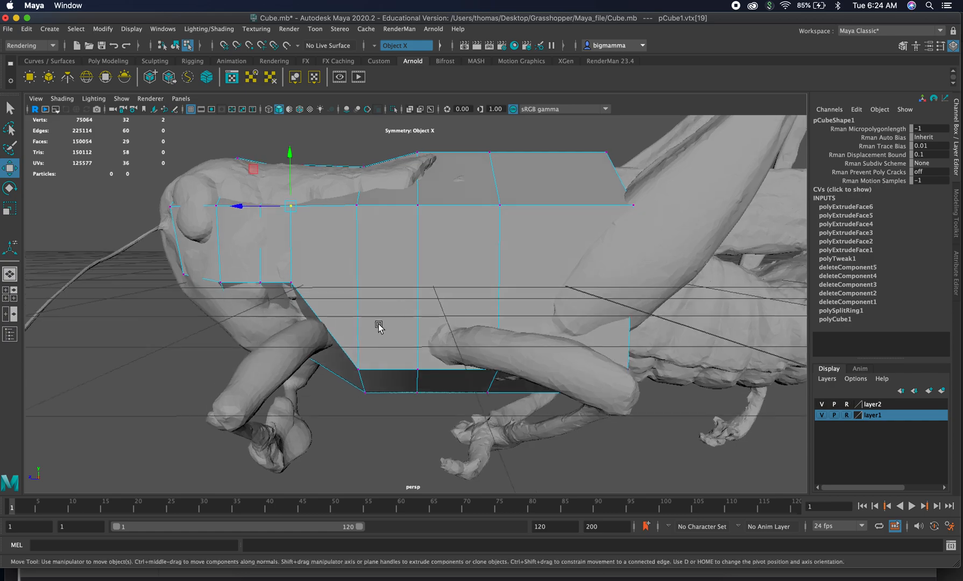
{"action": "left_click_drag", "start_coordinate": [366, 375], "coordinate": [367, 376]}
{"action": "left_click_drag", "start_coordinate": [355, 318], "coordinate": [358, 227]}
Raise the lower outer vertices of the thorax sections so they follow the body's side above the leg bases
{"action": "left_click_drag", "start_coordinate": [356, 308], "coordinate": [478, 231], "text": "alt"}
{"action": "left_click_drag", "start_coordinate": [472, 301], "coordinate": [436, 285], "text": "alt"}
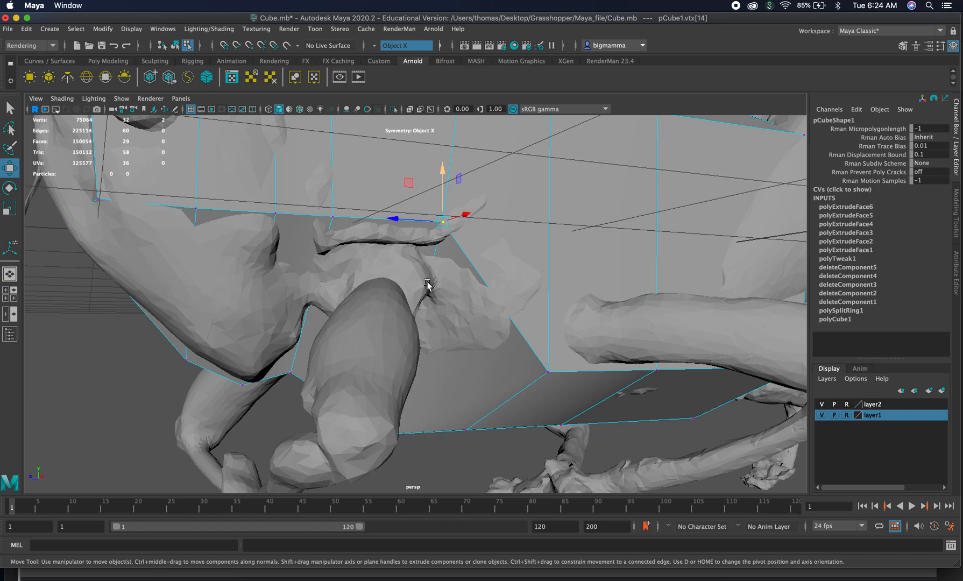
{"action": "mouse_move", "coordinate": [535, 371]}
{"action": "left_mouse_down", "text": "alt"}
{"action": "mouse_move", "coordinate": [459, 398]}
{"action": "mouse_move", "coordinate": [415, 232]}
{"action": "left_mouse_up", "text": "alt"}
{"action": "left_click", "coordinate": [416, 411]}
{"action": "left_click_drag", "start_coordinate": [388, 286], "coordinate": [457, 311], "text": "alt"}
{"action": "left_click_drag", "start_coordinate": [656, 333], "coordinate": [555, 351]}
{"action": "left_click_drag", "start_coordinate": [392, 312], "coordinate": [360, 377], "text": "alt"}
{"action": "left_click", "coordinate": [313, 356]}
{"action": "left_click_drag", "start_coordinate": [321, 348], "coordinate": [343, 282], "text": "alt"}
{"action": "left_click", "coordinate": [429, 386]}
{"action": "left_click_drag", "start_coordinate": [413, 371], "coordinate": [431, 322], "text": "alt"}
{"action": "left_click_drag", "start_coordinate": [507, 351], "coordinate": [390, 171], "text": "alt"}
{"action": "left_click", "coordinate": [393, 376]}
{"action": "left_click_drag", "start_coordinate": [439, 220], "coordinate": [370, 215], "text": "alt"}
Pull the upper outer vertices of the thorax sections inward against the sides of the back
{"action": "left_click", "coordinate": [494, 382]}
{"action": "left_click_drag", "start_coordinate": [523, 397], "coordinate": [467, 379]}
{"action": "left_click", "coordinate": [364, 431]}
{"action": "left_click_drag", "start_coordinate": [401, 452], "coordinate": [389, 447]}
{"action": "left_click", "coordinate": [555, 330]}
{"action": "left_click_drag", "start_coordinate": [587, 345], "coordinate": [550, 326]}
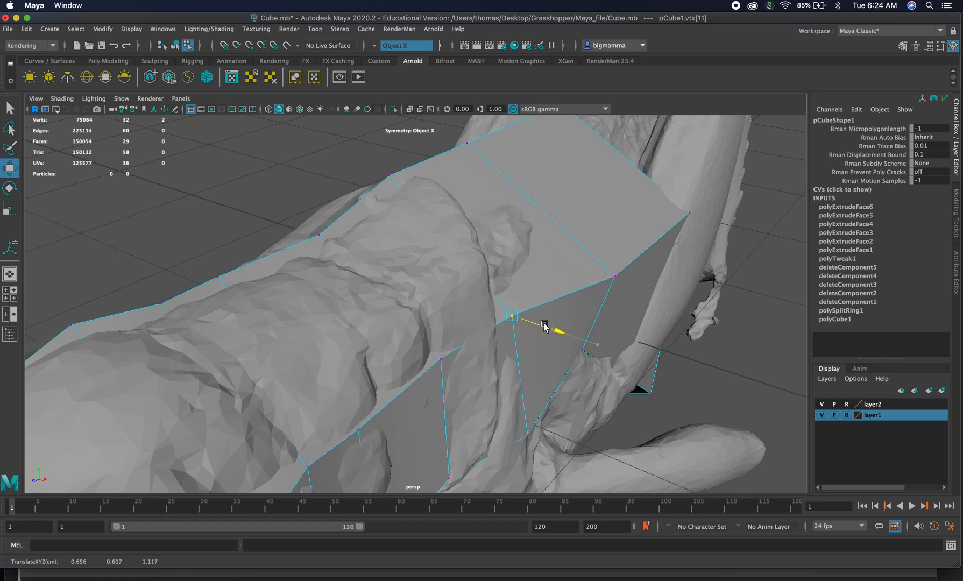
{"action": "left_click", "coordinate": [616, 277]}
{"action": "left_click_drag", "start_coordinate": [648, 286], "coordinate": [591, 268]}
Lower the top-centre vertices of the rear thorax sections and the rear end onto the back
{"action": "middle_click_drag", "start_coordinate": [649, 257], "coordinate": [601, 299], "text": "alt"}
{"action": "left_click_drag", "start_coordinate": [600, 299], "coordinate": [446, 290], "text": "alt"}
{"action": "left_click_drag", "start_coordinate": [258, 154], "coordinate": [282, 183]}
{"action": "left_click_drag", "start_coordinate": [275, 144], "coordinate": [189, 204]}
{"action": "left_click_drag", "start_coordinate": [171, 142], "coordinate": [170, 155]}
{"action": "left_click_drag", "start_coordinate": [335, 155], "coordinate": [350, 185], "text": "alt"}
{"action": "left_click_drag", "start_coordinate": [405, 163], "coordinate": [456, 187]}
{"action": "left_click_drag", "start_coordinate": [438, 148], "coordinate": [436, 164]}
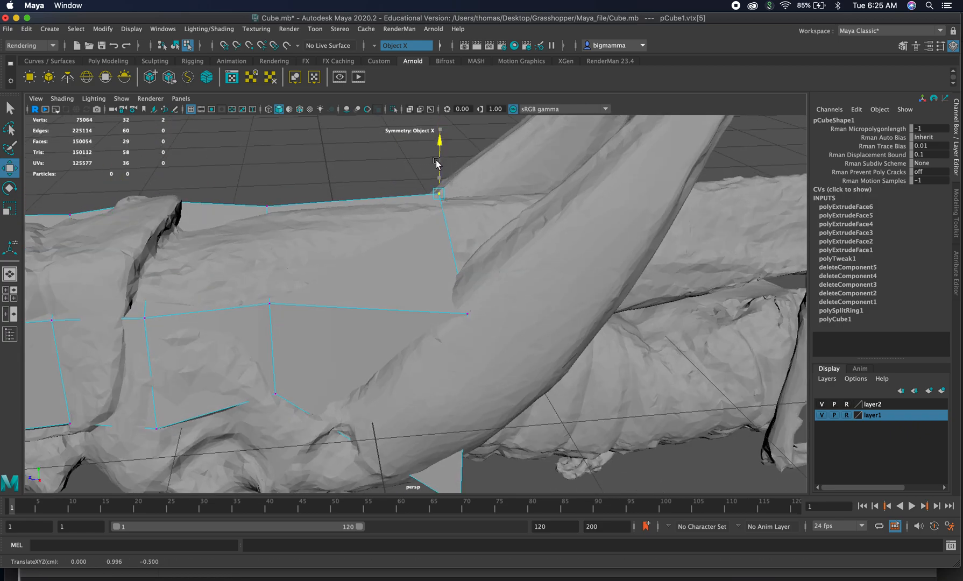
Raise the lower outer vertex of the rear end up along the abdomen's side
{"action": "mouse_move", "coordinate": [459, 273]}
{"action": "left_mouse_down", "text": "alt"}
{"action": "mouse_move", "coordinate": [486, 254]}
{"action": "mouse_move", "coordinate": [559, 280]}
{"action": "mouse_move", "coordinate": [520, 267]}
{"action": "mouse_move", "coordinate": [438, 286]}
{"action": "mouse_move", "coordinate": [389, 275]}
{"action": "mouse_move", "coordinate": [453, 286]}
{"action": "left_mouse_up", "text": "alt"}
{"action": "left_click_drag", "start_coordinate": [557, 285], "coordinate": [409, 391], "text": "alt"}
{"action": "left_click_drag", "start_coordinate": [403, 337], "coordinate": [402, 186]}
Raise the bottom-centre vertices from the rear end to behind the head up against the belly
{"action": "left_click_drag", "start_coordinate": [395, 227], "coordinate": [500, 391], "text": "alt"}
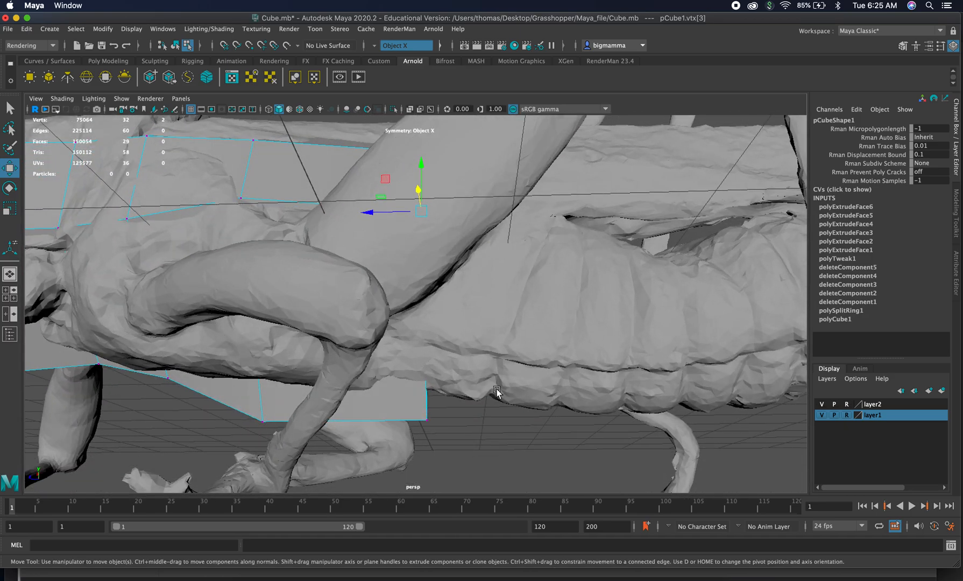
{"action": "left_click", "coordinate": [420, 406]}
{"action": "left_click_drag", "start_coordinate": [428, 376], "coordinate": [428, 352]}
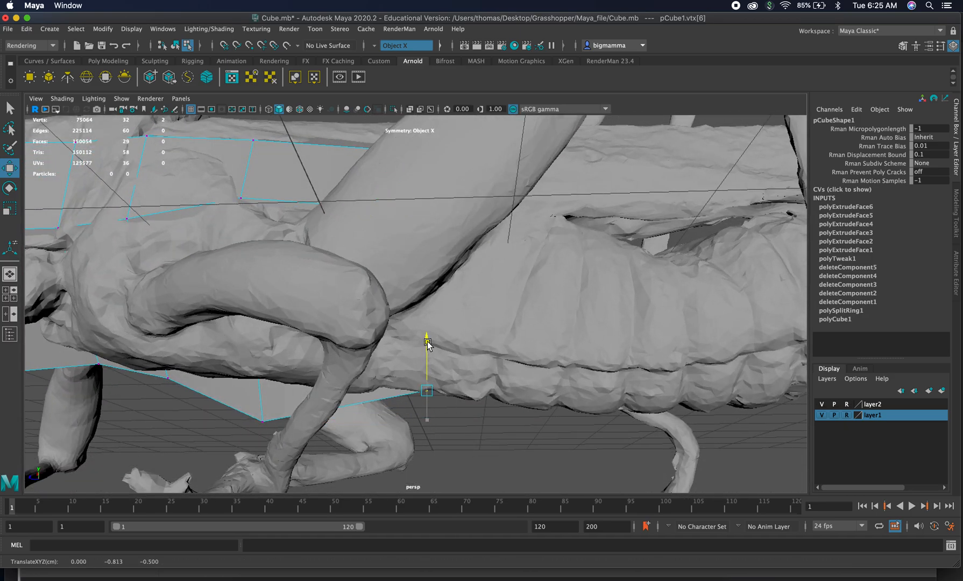
{"action": "left_click_drag", "start_coordinate": [256, 412], "coordinate": [348, 340]}
{"action": "mouse_move", "coordinate": [343, 300]}
{"action": "left_mouse_down"}
{"action": "mouse_move", "coordinate": [344, 277]}
{"action": "mouse_move", "coordinate": [343, 286]}
{"action": "left_mouse_up"}
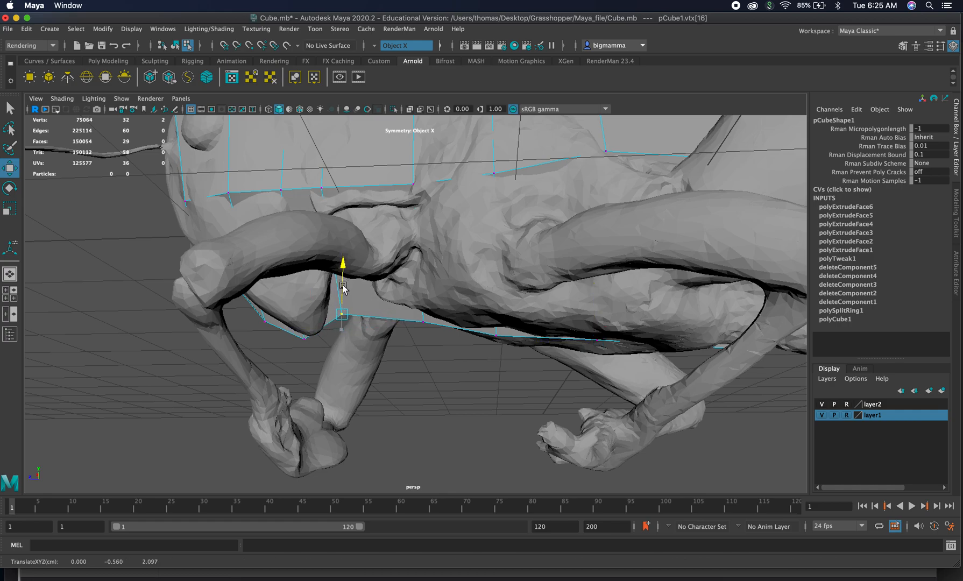
Extrude the two rear end faces backward along the abdomen with a Local Translate Z of 0.577
{"action": "left_click_drag", "start_coordinate": [599, 333], "coordinate": [530, 391], "text": "alt"}
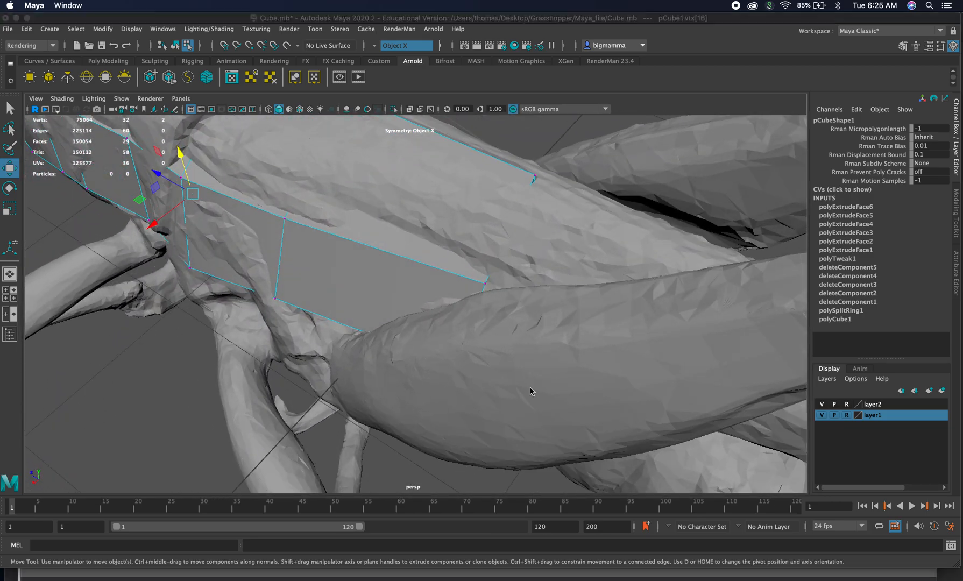
{"action": "key", "text": "4"}
{"action": "right_click_drag", "start_coordinate": [487, 324], "coordinate": [488, 325]}
{"action": "left_click", "coordinate": [490, 327]}
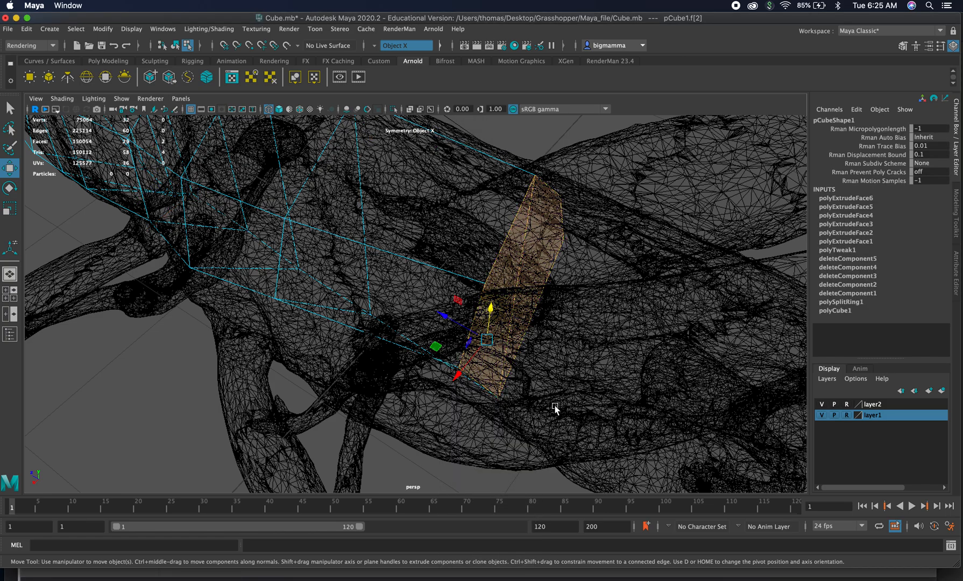
{"action": "key", "text": "5"}
{"action": "left_click_drag", "start_coordinate": [516, 410], "coordinate": [436, 439], "text": "alt"}
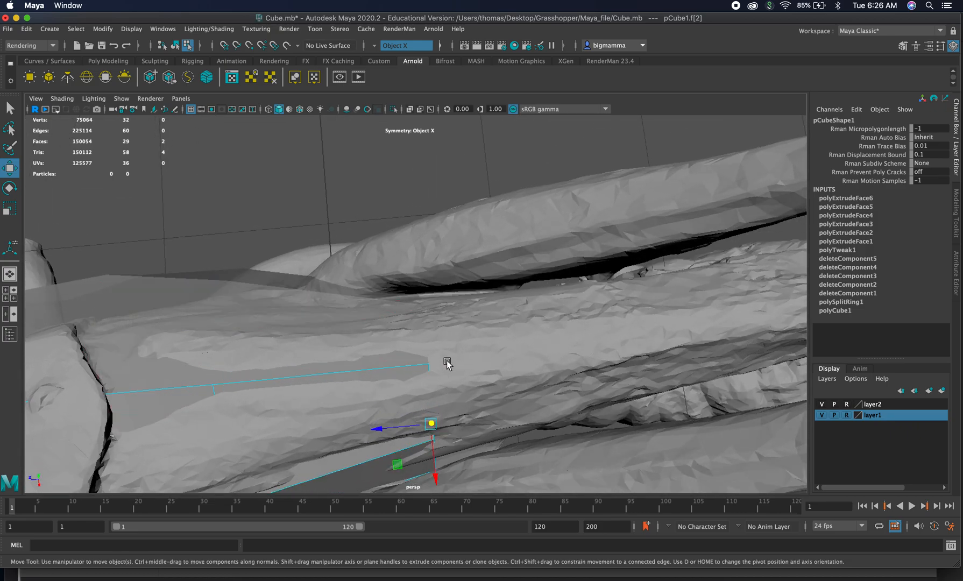
{"action": "left_click_drag", "start_coordinate": [531, 402], "coordinate": [391, 374], "text": "alt"}
{"action": "scroll", "coordinate": [390, 374], "scroll_direction": "up", "scroll_amount": 5}
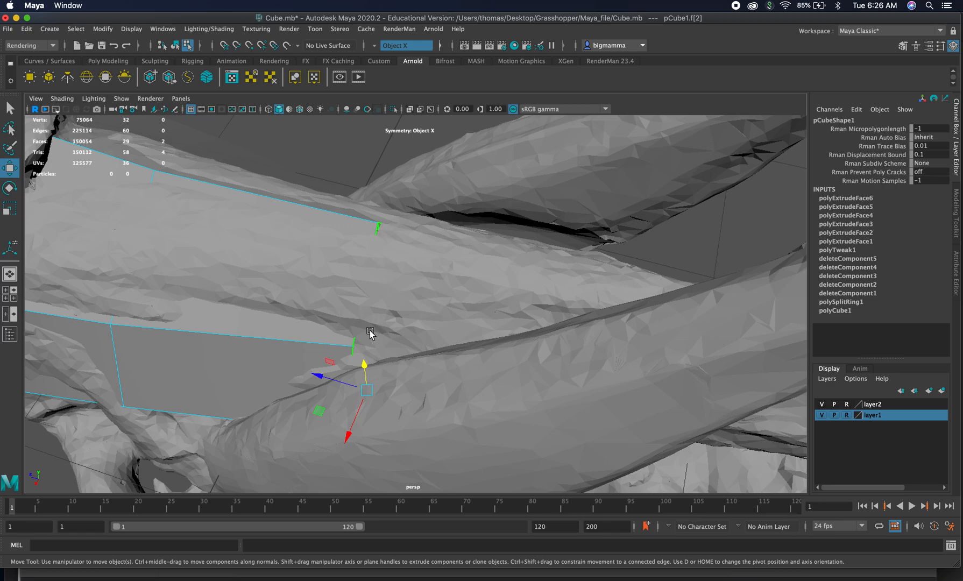
{"action": "right_click_drag", "start_coordinate": [369, 334], "coordinate": [372, 359], "text": "shift"}
{"action": "left_click_drag", "start_coordinate": [404, 383], "coordinate": [567, 238]}
{"action": "middle_click_drag", "start_coordinate": [570, 276], "coordinate": [549, 362], "text": "alt"}
{"action": "right_click_drag", "start_coordinate": [548, 359], "coordinate": [475, 330], "text": "alt"}
{"action": "left_click_drag", "start_coordinate": [475, 331], "coordinate": [466, 312], "text": "alt"}
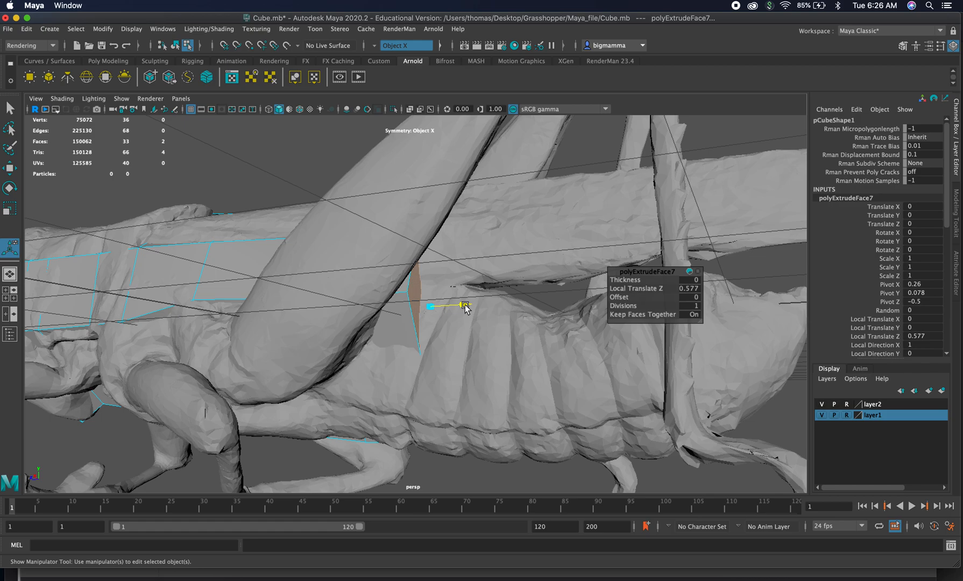
Extrude the rear end faces a second time with a Local Translate Z of 0.279 and compare the new section with the abdomen
{"action": "key", "text": "ctrl+e"}
{"action": "left_click_drag", "start_coordinate": [464, 304], "coordinate": [504, 311]}
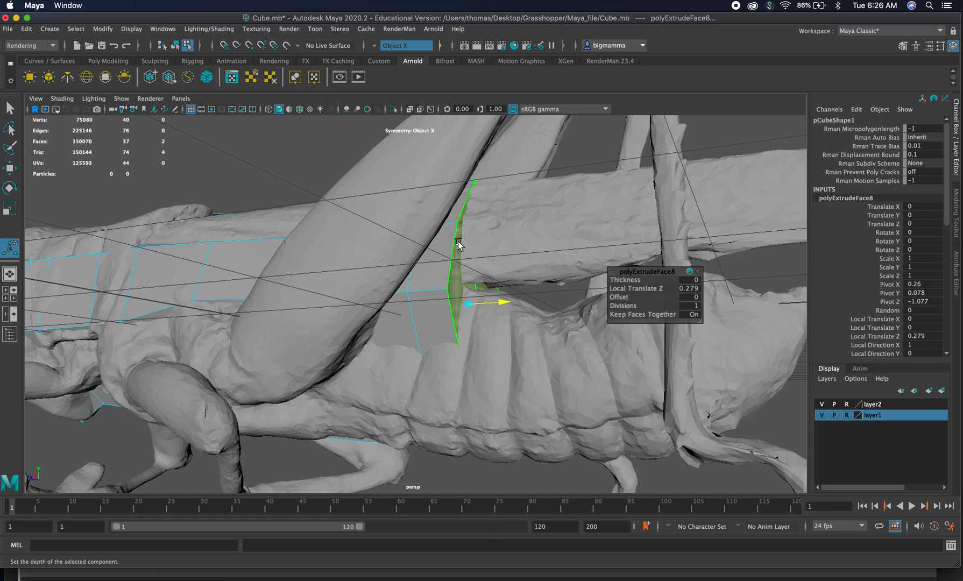
{"action": "left_click_drag", "start_coordinate": [454, 245], "coordinate": [752, 331], "text": "alt"}
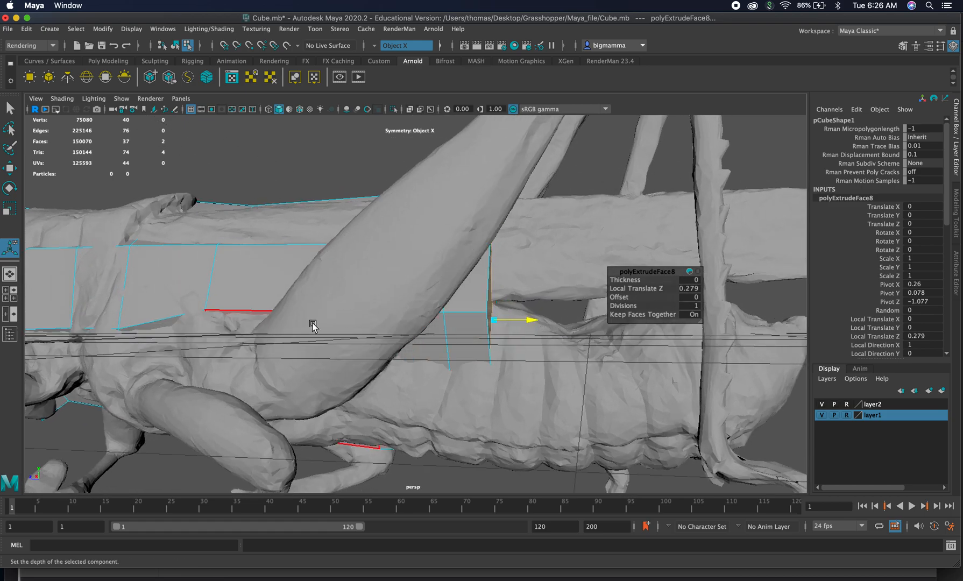
{"action": "mouse_move", "coordinate": [515, 400]}
{"action": "left_mouse_down", "text": "alt"}
{"action": "mouse_move", "coordinate": [567, 381]}
{"action": "mouse_move", "coordinate": [636, 389]}
{"action": "mouse_move", "coordinate": [501, 367]}
{"action": "mouse_move", "coordinate": [521, 383]}
{"action": "left_mouse_up", "text": "alt"}
{"action": "mouse_move", "coordinate": [427, 331]}
{"action": "left_mouse_down", "text": "alt"}
{"action": "mouse_move", "coordinate": [436, 335]}
{"action": "mouse_move", "coordinate": [435, 327]}
{"action": "mouse_move", "coordinate": [435, 338]}
{"action": "mouse_move", "coordinate": [422, 345]}
{"action": "left_mouse_up", "text": "alt"}
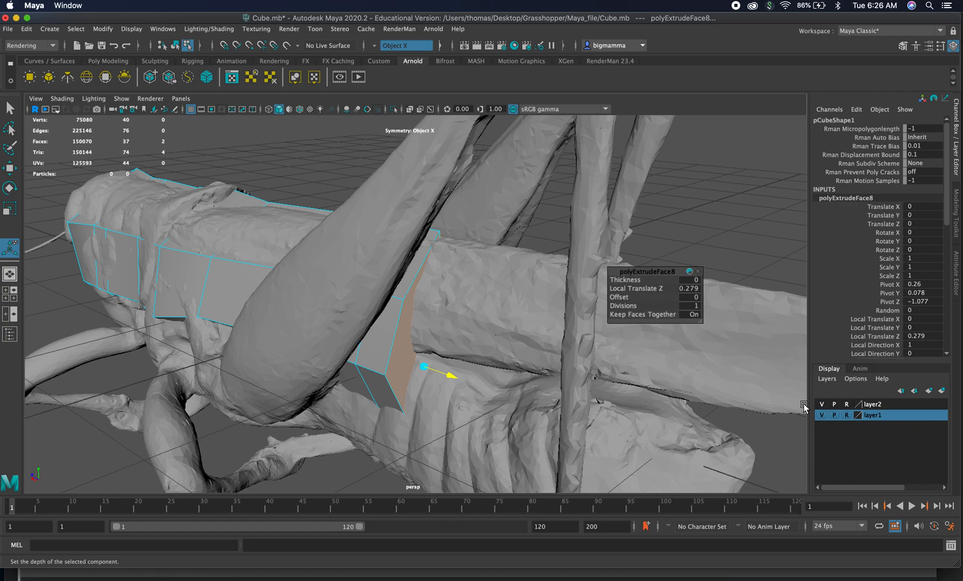
With the scan layer hidden temporarily, try a Multi-Cut across the rear end face from its upper outer vertex to the centre edge
{"action": "left_click", "coordinate": [821, 404]}
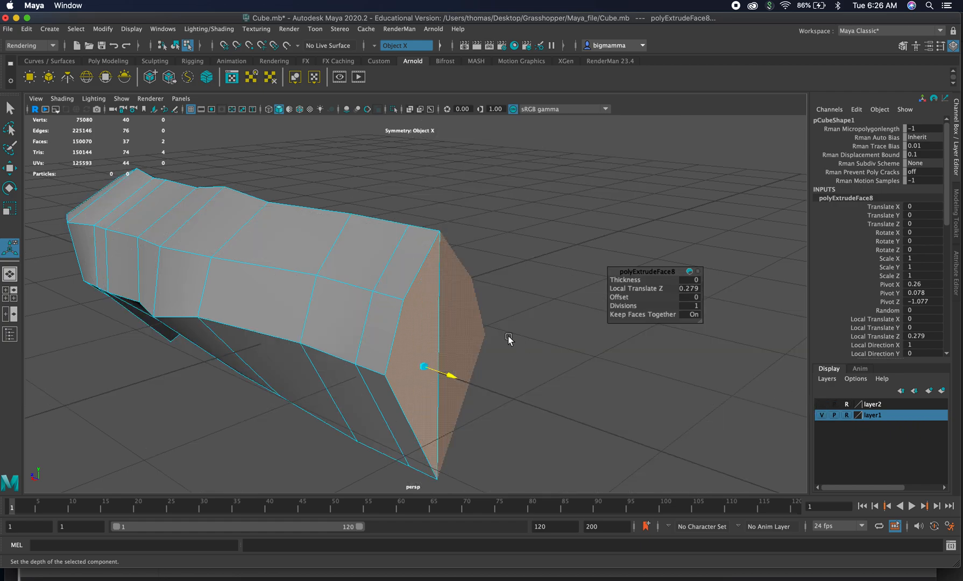
{"action": "right_click", "coordinate": [430, 296]}
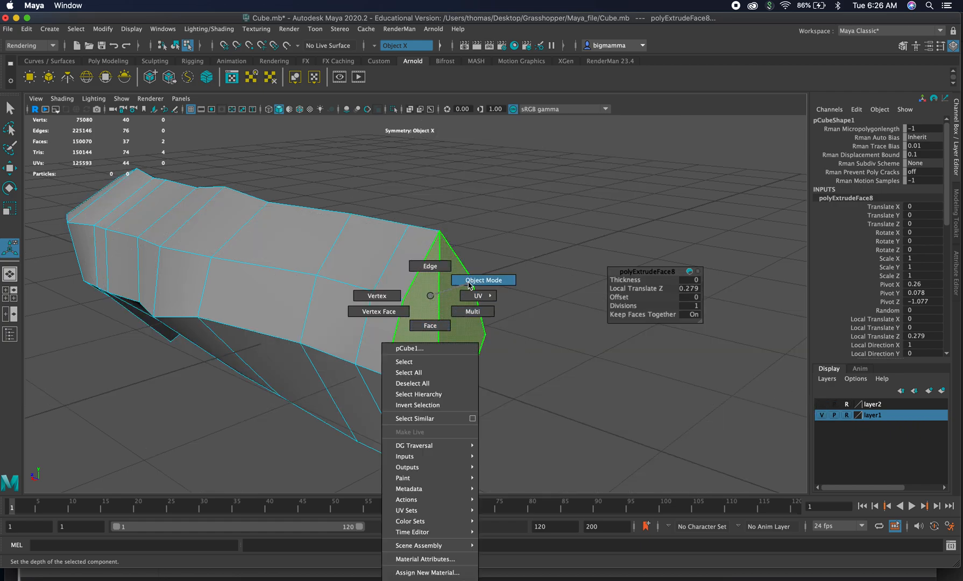
{"action": "right_click_drag", "start_coordinate": [472, 282], "coordinate": [471, 281]}
{"action": "right_click", "coordinate": [428, 303], "text": "shift"}
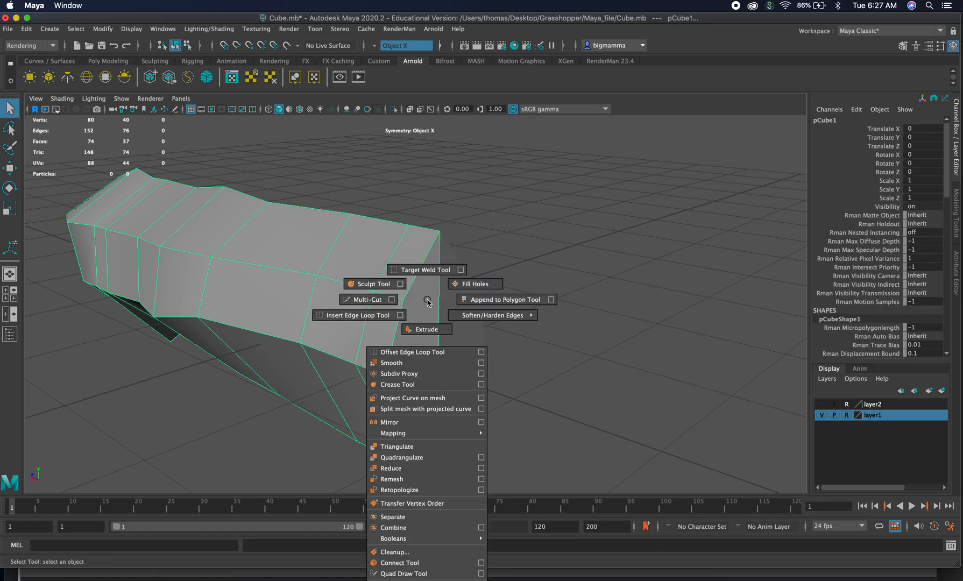
{"action": "left_click", "coordinate": [380, 303]}
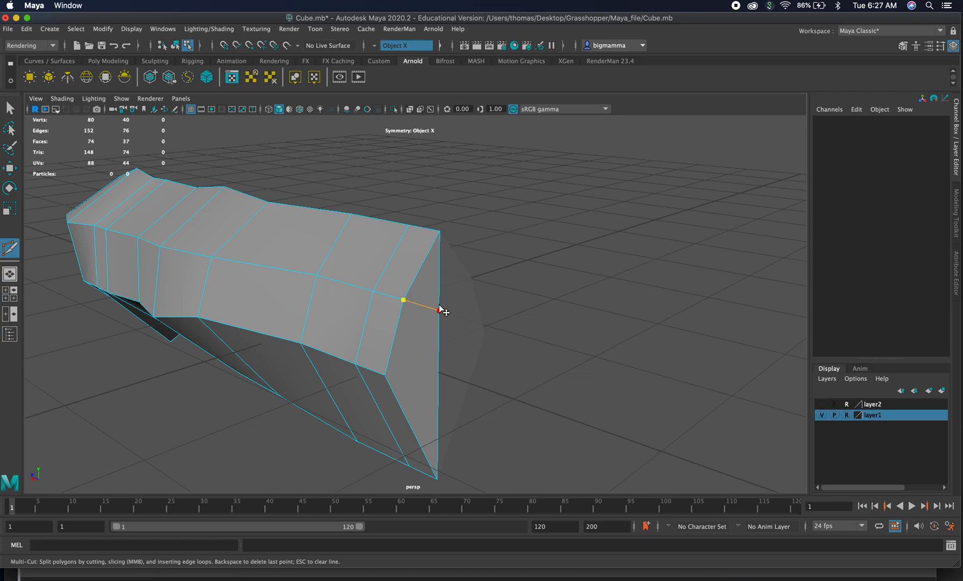
{"action": "left_click", "coordinate": [439, 305]}
{"action": "key", "text": "Return"}
{"action": "key", "text": "z"}
{"action": "left_click", "coordinate": [11, 110]}
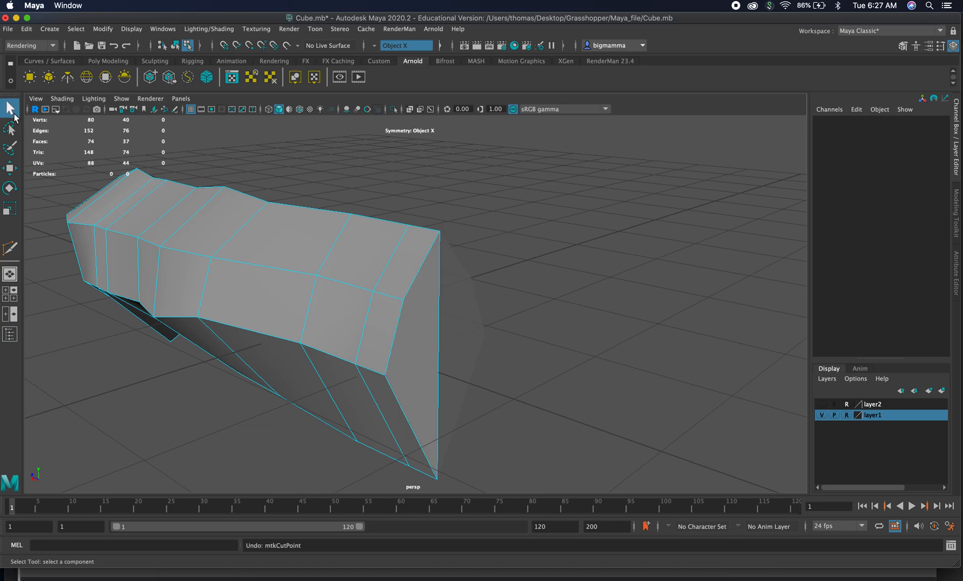
{"action": "left_click", "coordinate": [822, 404]}
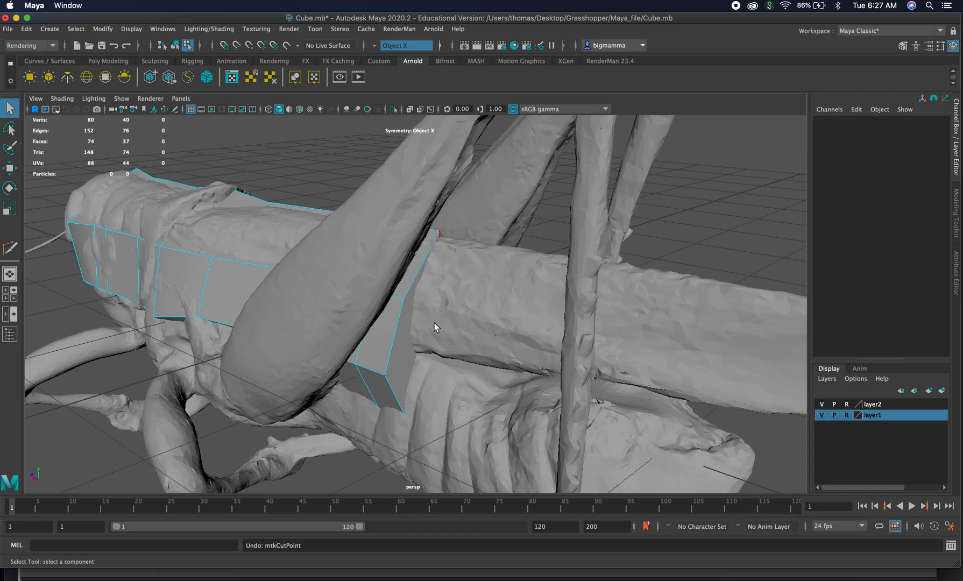
Move the rear end faces slightly farther back along the abdomen
{"action": "right_click_drag", "start_coordinate": [406, 362], "coordinate": [410, 330]}
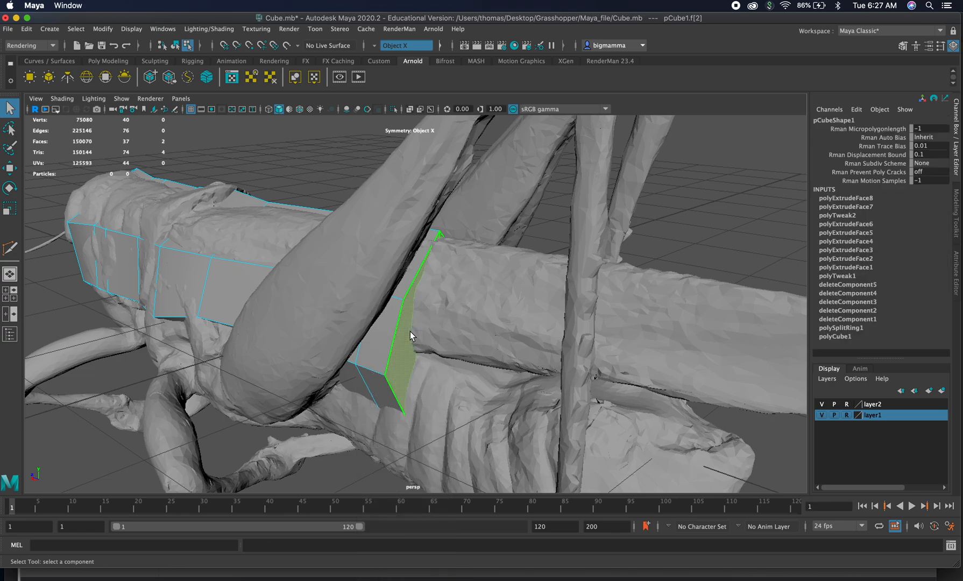
{"action": "key", "text": "w"}
{"action": "mouse_move", "coordinate": [377, 359]}
{"action": "left_mouse_down", "text": "shift"}
{"action": "mouse_move", "coordinate": [421, 378]}
{"action": "mouse_move", "coordinate": [393, 368]}
{"action": "left_mouse_up", "text": "shift"}
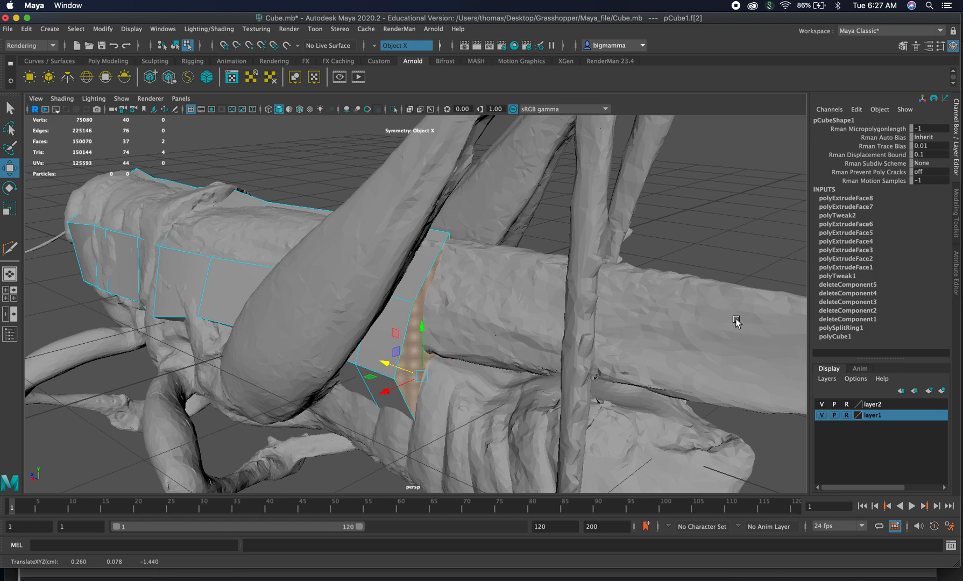
{"action": "left_click_drag", "start_coordinate": [560, 321], "coordinate": [513, 295], "text": "alt"}
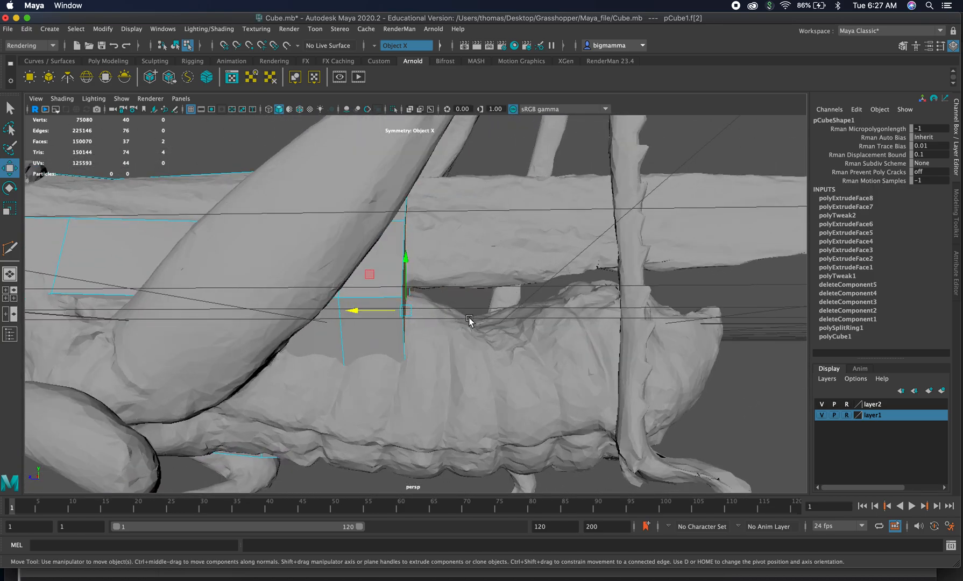
In wireframe display, insert an edge loop along the cage's sides between the upper and lower outer edge rows
{"action": "key", "text": "4"}
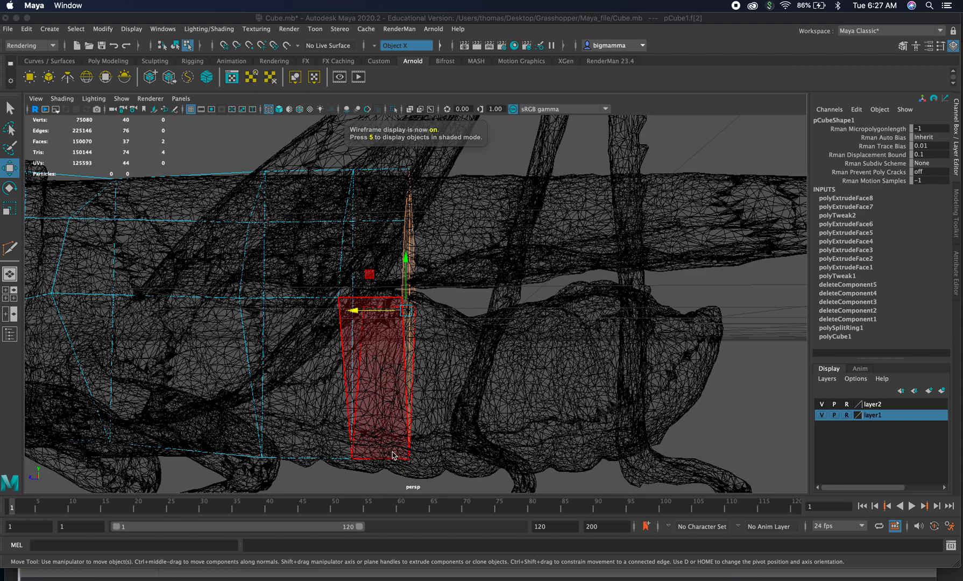
{"action": "right_click_drag", "start_coordinate": [400, 458], "coordinate": [358, 296]}
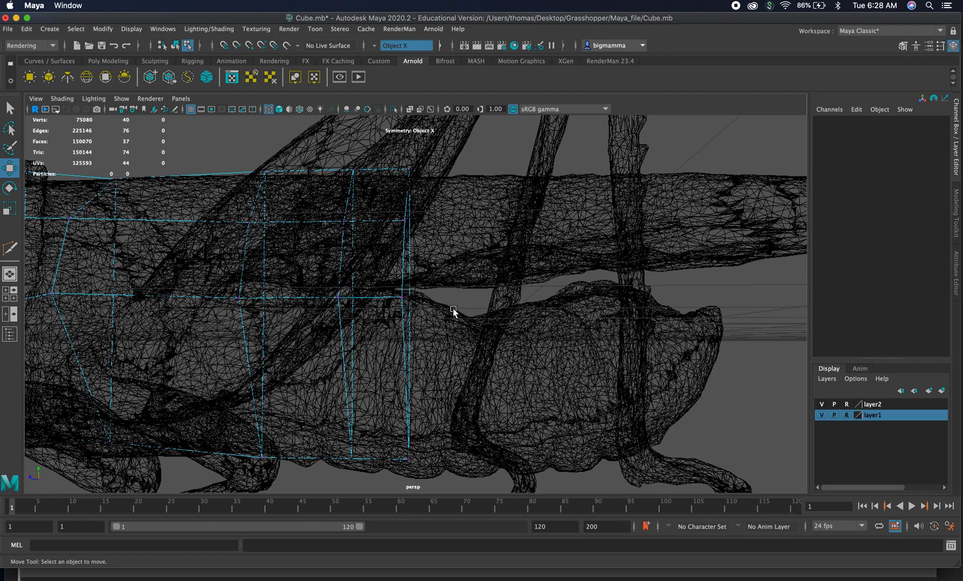
{"action": "left_click_drag", "start_coordinate": [500, 311], "coordinate": [363, 327], "text": "alt"}
{"action": "right_click_drag", "start_coordinate": [324, 322], "coordinate": [320, 326]}
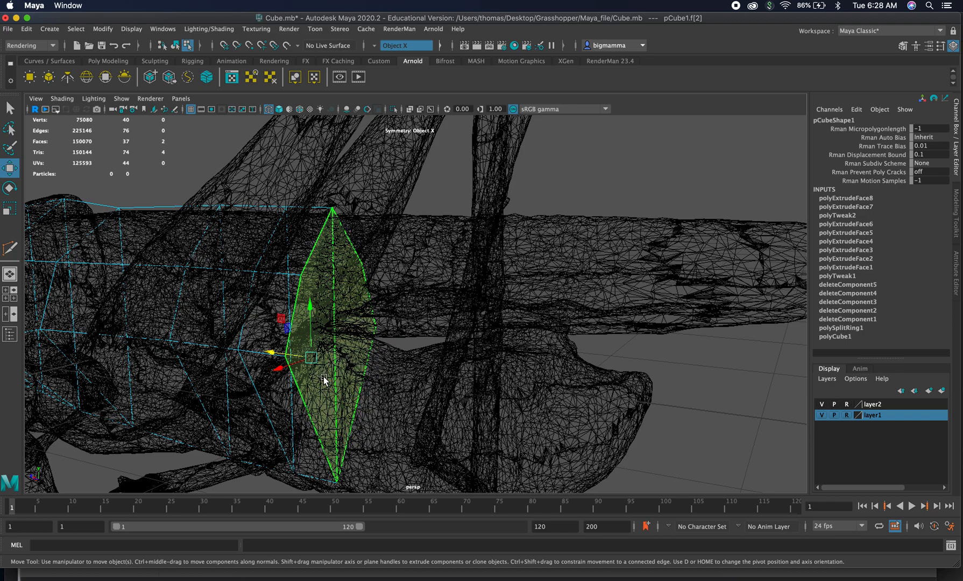
{"action": "right_click_drag", "start_coordinate": [324, 380], "coordinate": [379, 284]}
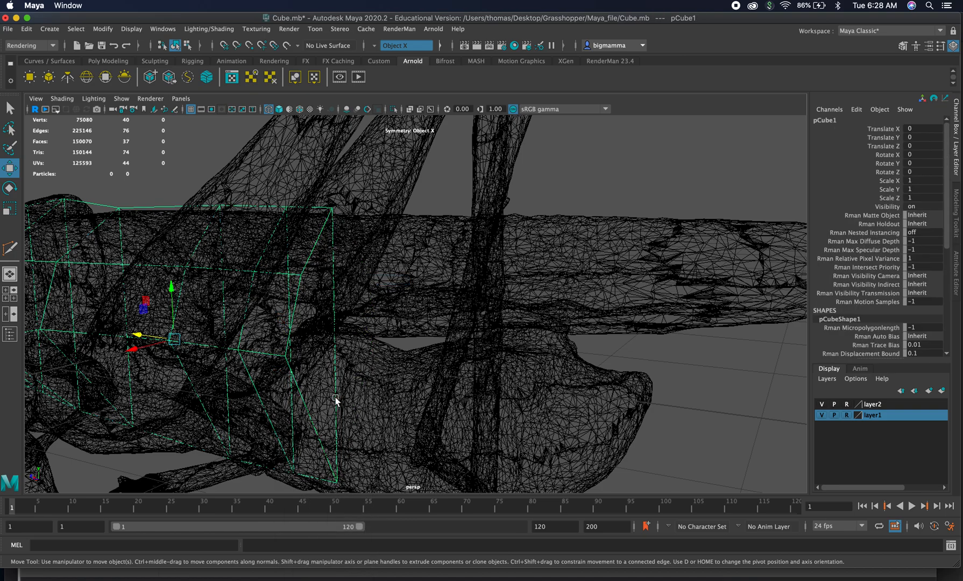
{"action": "right_click", "coordinate": [336, 401], "text": "shift"}
{"action": "right_click_drag", "start_coordinate": [336, 400], "coordinate": [296, 350], "text": "shift"}
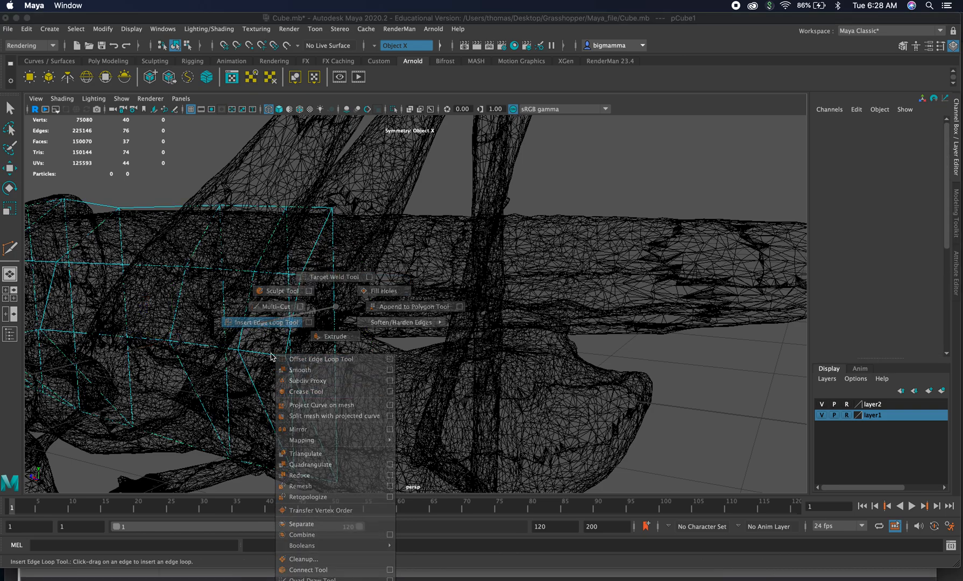
{"action": "left_click_drag", "start_coordinate": [310, 417], "coordinate": [311, 419]}
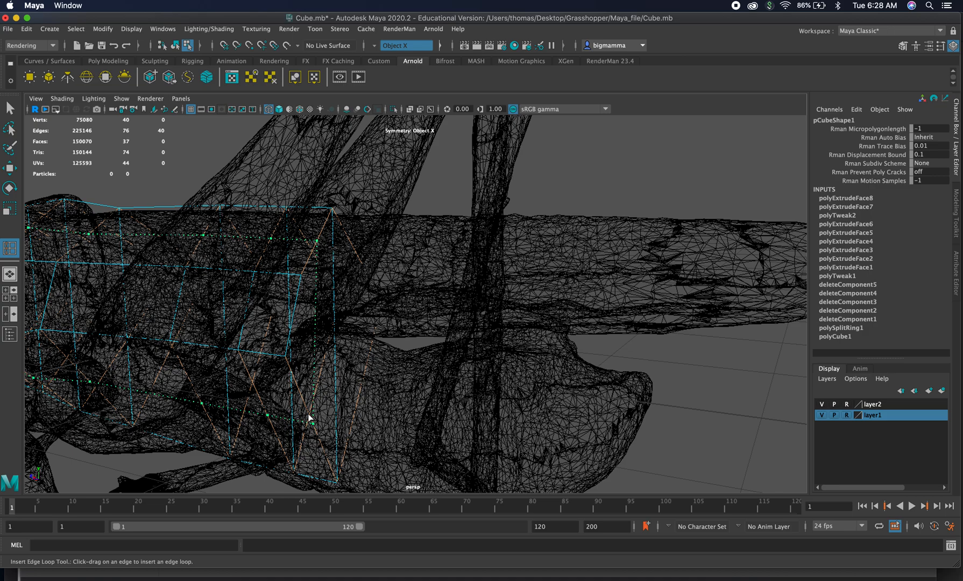
{"action": "key", "text": "ctrl+z"}
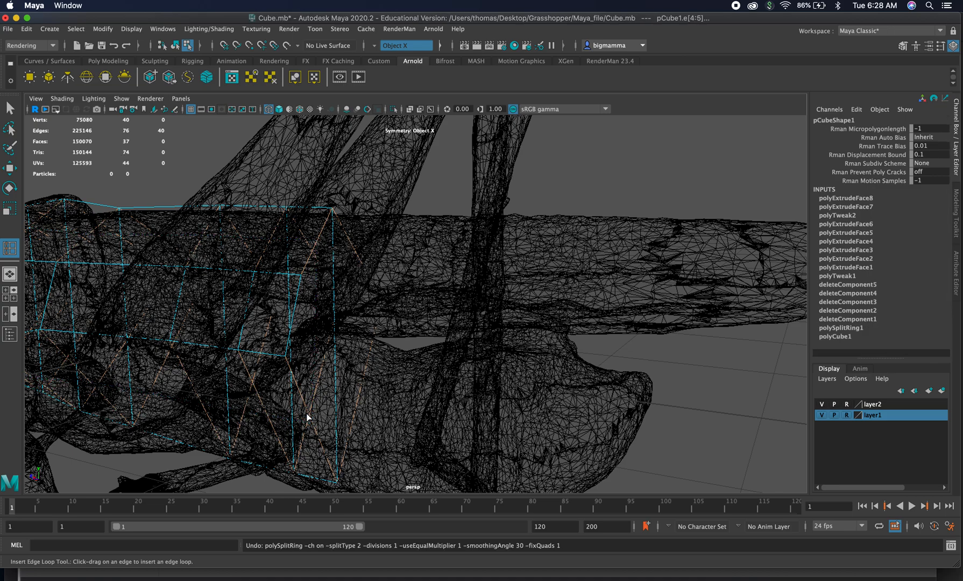
{"action": "left_click", "coordinate": [295, 316]}
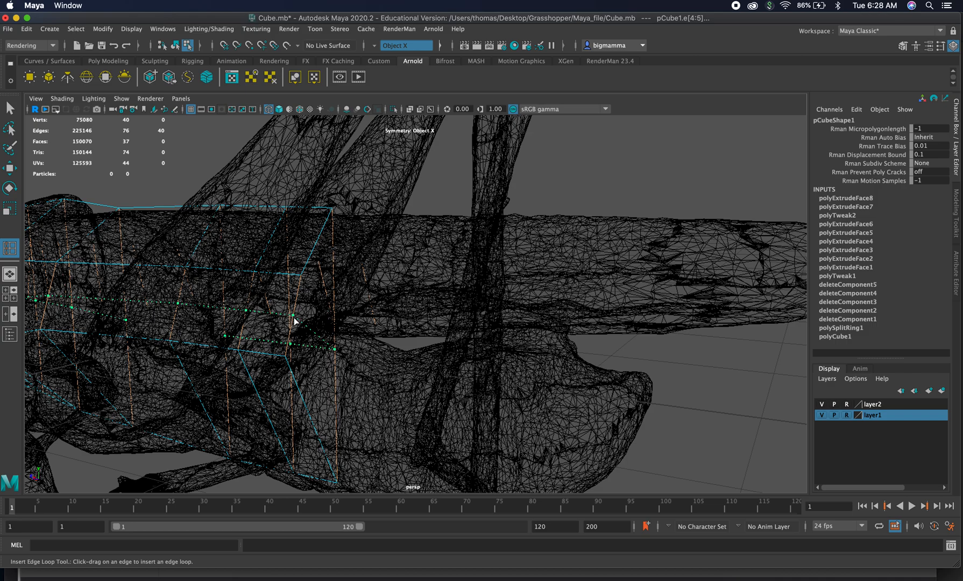
{"action": "left_click_drag", "start_coordinate": [295, 322], "coordinate": [283, 324]}
{"action": "key", "text": "q"}
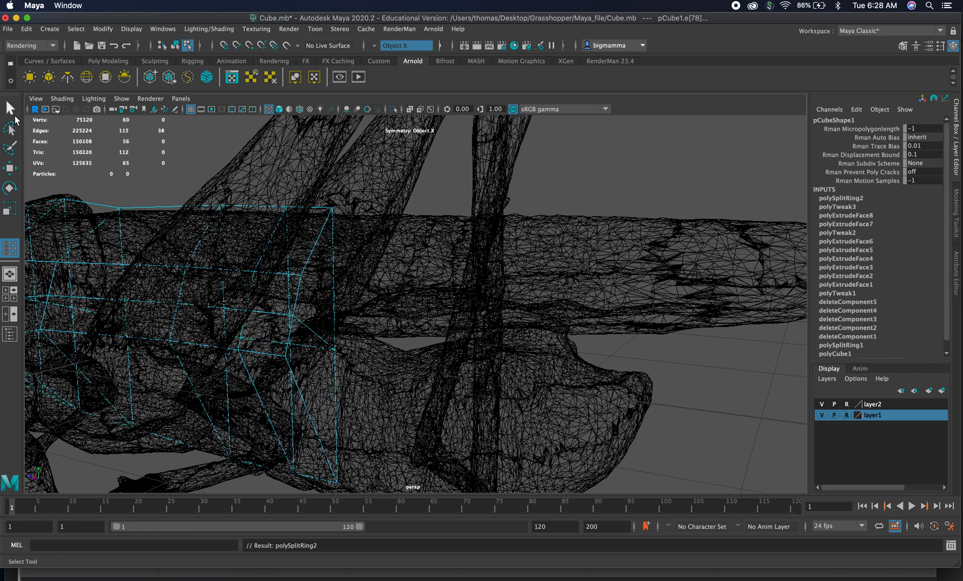
Extrude the upper rear end faces of the cage backward to start the wing section
{"action": "right_click_drag", "start_coordinate": [307, 301], "coordinate": [318, 329]}
{"action": "left_click", "coordinate": [312, 289]}
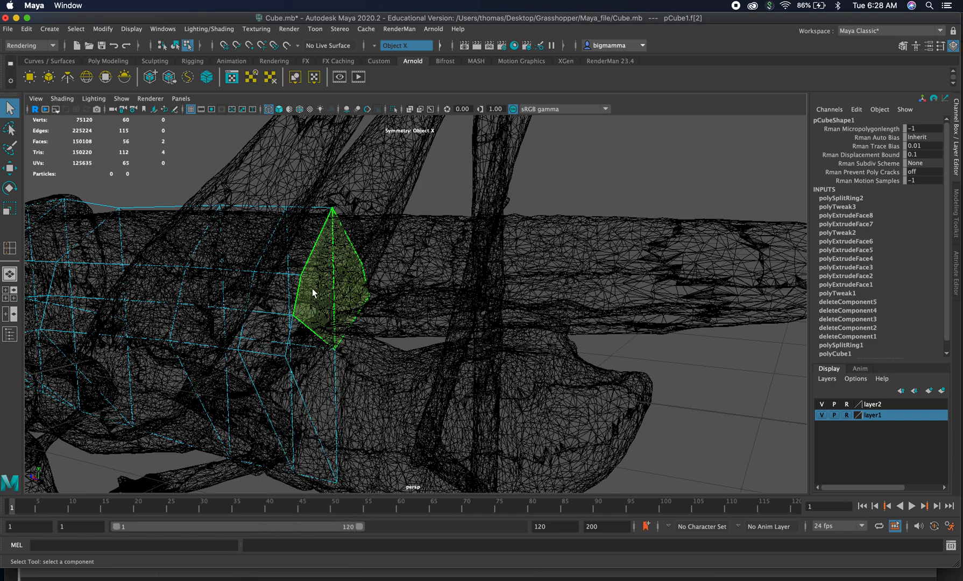
{"action": "right_click", "coordinate": [318, 300], "text": "shift"}
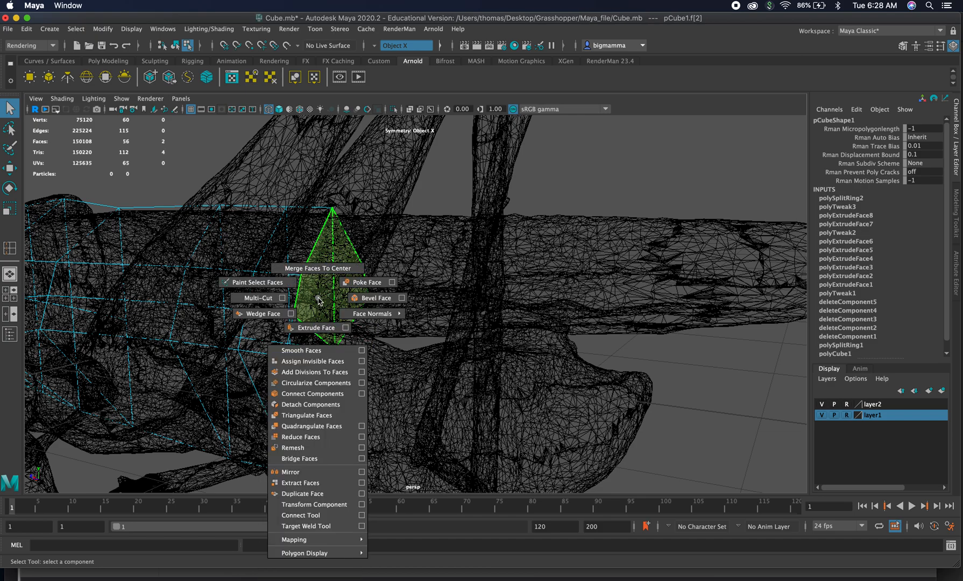
{"action": "right_click_drag", "start_coordinate": [321, 310], "coordinate": [323, 327], "text": "shift"}
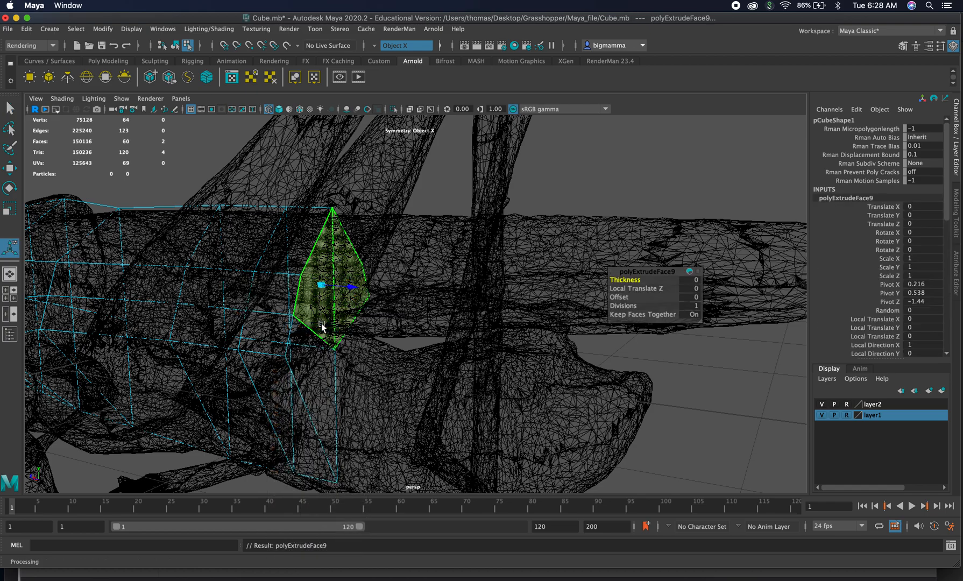
{"action": "left_click_drag", "start_coordinate": [351, 289], "coordinate": [429, 295]}
Raise the new section's lower rear centre vertex, and pull its rear vertices forward to shorten the section
{"action": "left_click_drag", "start_coordinate": [393, 397], "coordinate": [449, 325], "text": "alt"}
{"action": "right_click_drag", "start_coordinate": [422, 318], "coordinate": [355, 299]}
{"action": "left_click", "coordinate": [495, 314]}
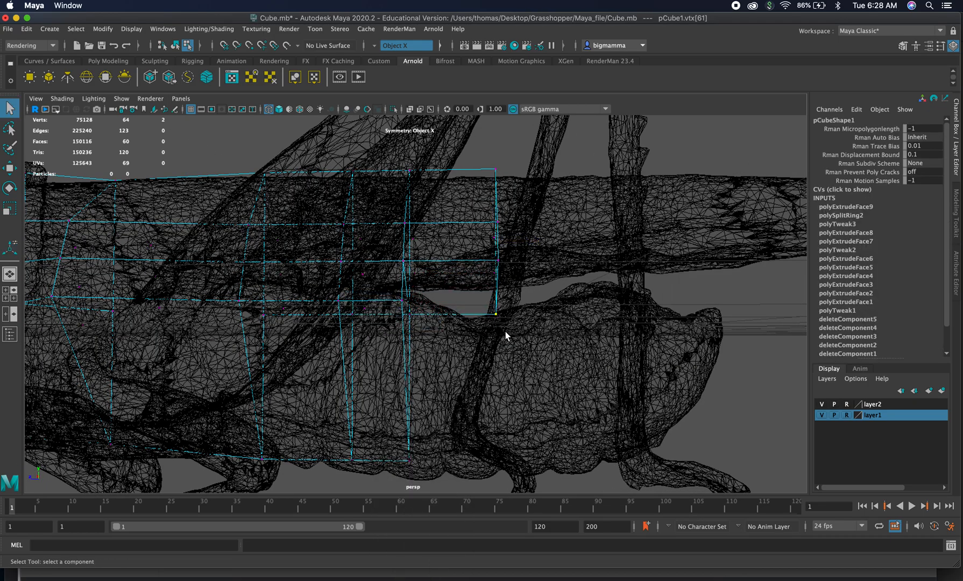
{"action": "key", "text": "w"}
{"action": "left_click_drag", "start_coordinate": [494, 302], "coordinate": [492, 272]}
{"action": "left_click_drag", "start_coordinate": [487, 141], "coordinate": [539, 296]}
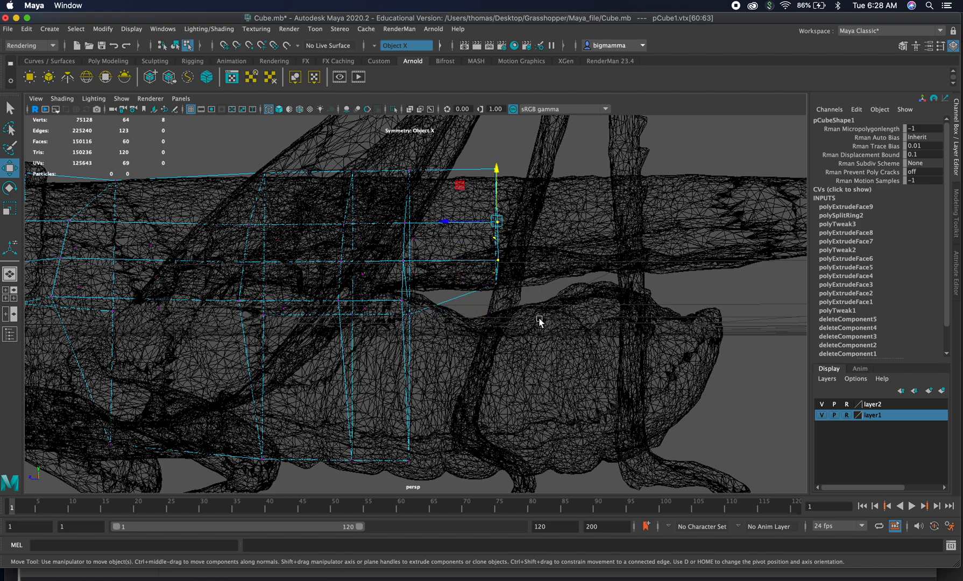
{"action": "left_click_drag", "start_coordinate": [448, 225], "coordinate": [399, 237]}
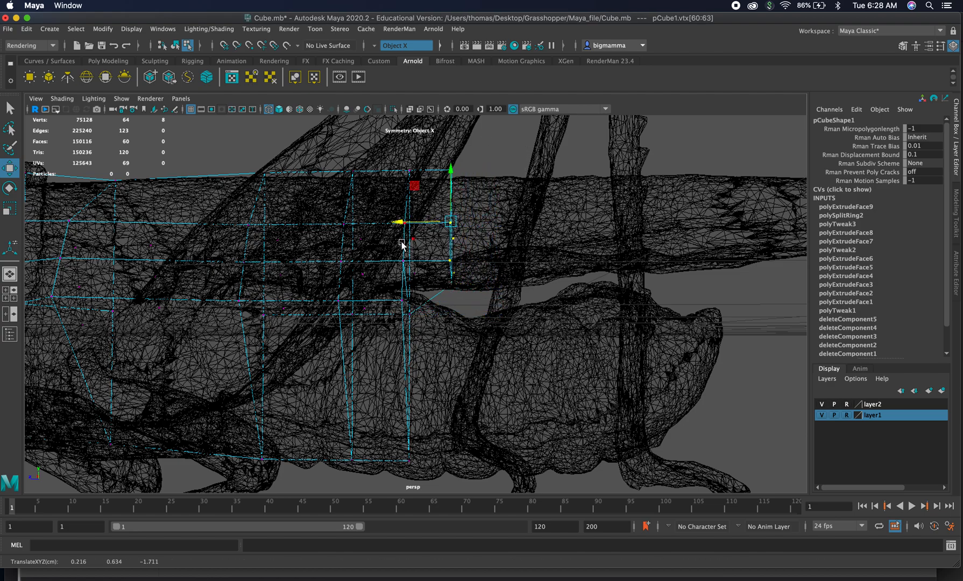
Raise the lower centre vertex at the new section's front, and fit its rear top vertex to the wing's upper surface
{"action": "left_click", "coordinate": [411, 316]}
{"action": "left_click_drag", "start_coordinate": [413, 295], "coordinate": [412, 271]}
{"action": "left_click", "coordinate": [454, 165]}
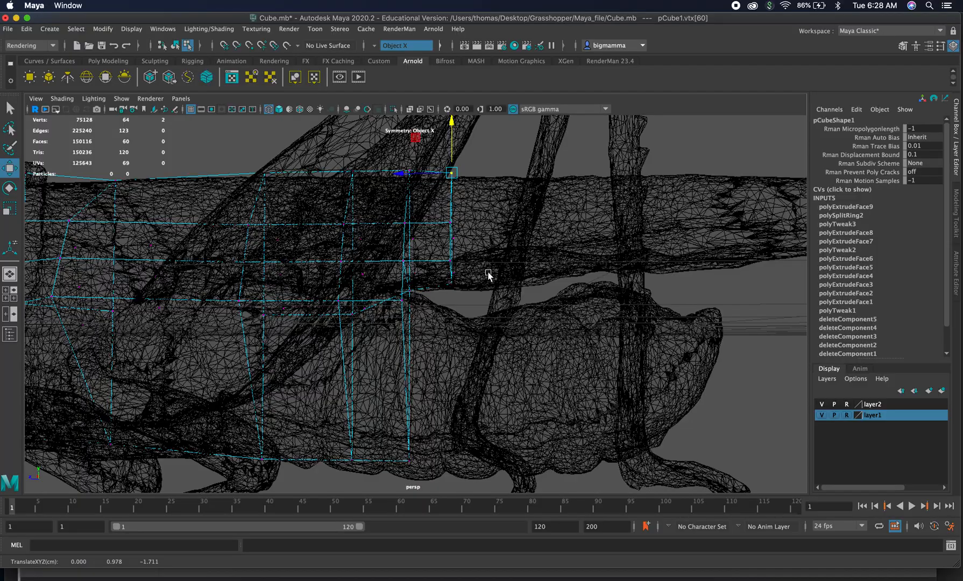
{"action": "key", "text": "space"}
{"action": "key", "text": "space"}
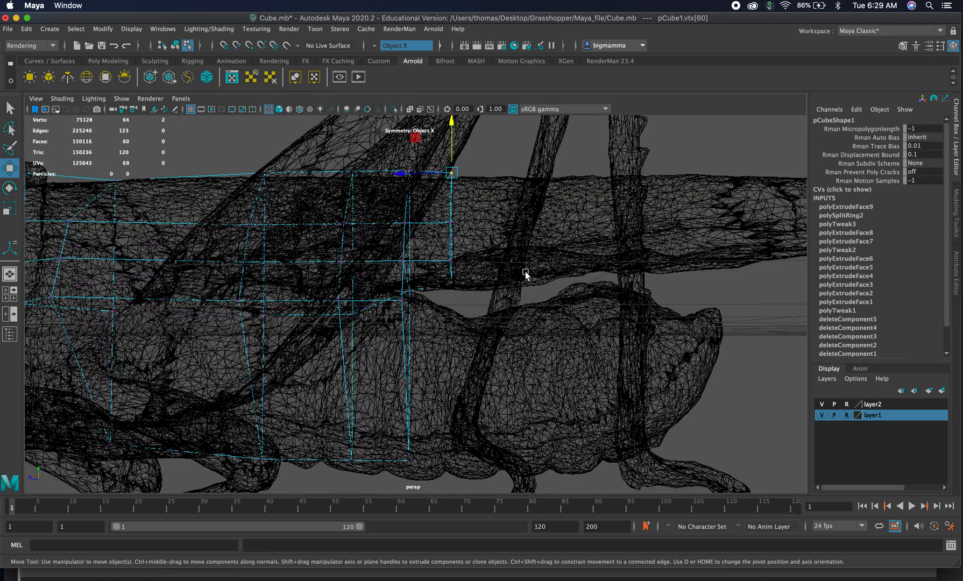
{"action": "left_click_drag", "start_coordinate": [506, 288], "coordinate": [429, 297], "text": "alt"}
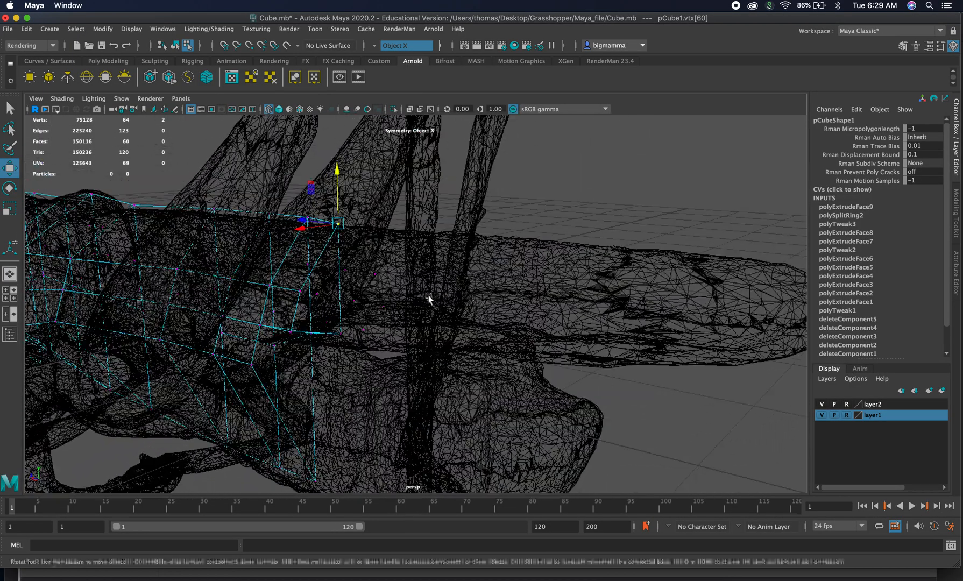
Extrude the wing section's rear end faces farther back along the folded wings
{"action": "right_click", "coordinate": [333, 285]}
{"action": "right_click_drag", "start_coordinate": [333, 285], "coordinate": [342, 321]}
{"action": "left_click", "coordinate": [331, 289]}
{"action": "left_click_drag", "start_coordinate": [358, 297], "coordinate": [477, 318]}
{"action": "left_click_drag", "start_coordinate": [562, 301], "coordinate": [527, 301]}
Extrude the wing end faces five more times towards the wing tip, giving the last section a Local Translate Z of 0.311
{"action": "right_click_drag", "start_coordinate": [527, 301], "coordinate": [405, 305], "text": "alt"}
{"action": "middle_click_drag", "start_coordinate": [448, 309], "coordinate": [367, 336], "text": "alt"}
{"action": "key", "text": "ctrl+e"}
{"action": "left_click_drag", "start_coordinate": [408, 328], "coordinate": [652, 335]}
{"action": "key", "text": "ctrl+e"}
{"action": "key", "text": "ctrl+e"}
{"action": "key", "text": "ctrl+e"}
{"action": "key", "text": "ctrl+e"}
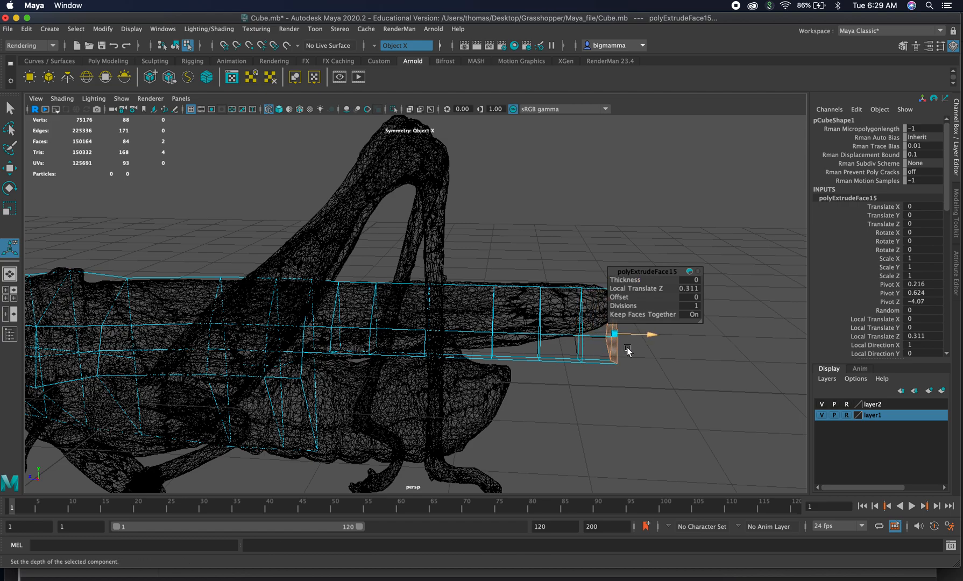
In the side view with wireframe display, lower the cage's top end vertex onto the rounded wing tip
{"action": "key", "text": "space"}
{"action": "key", "text": "space"}
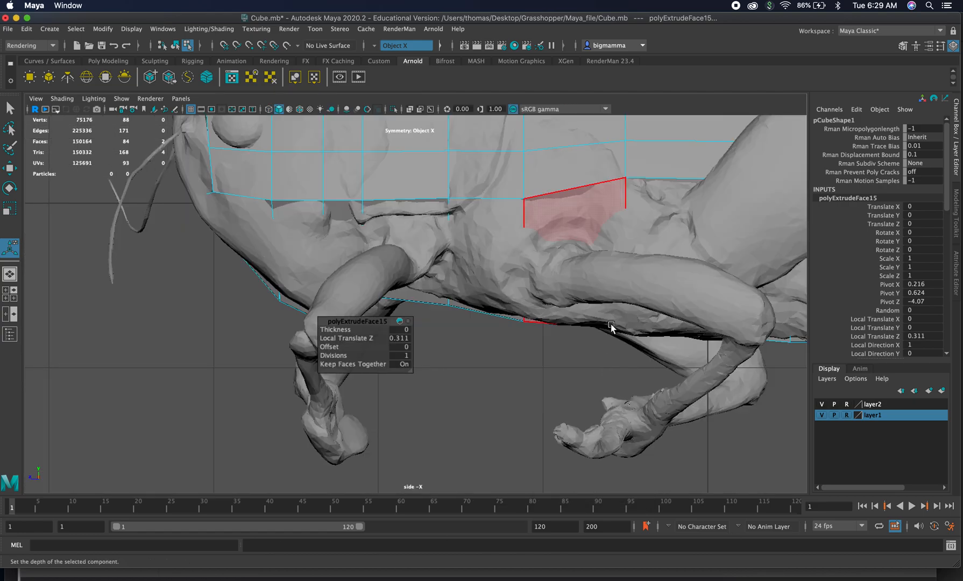
{"action": "scroll", "coordinate": [619, 315], "scroll_direction": "up", "scroll_amount": 5}
{"action": "middle_click_drag", "start_coordinate": [510, 361], "coordinate": [266, 438], "text": "alt"}
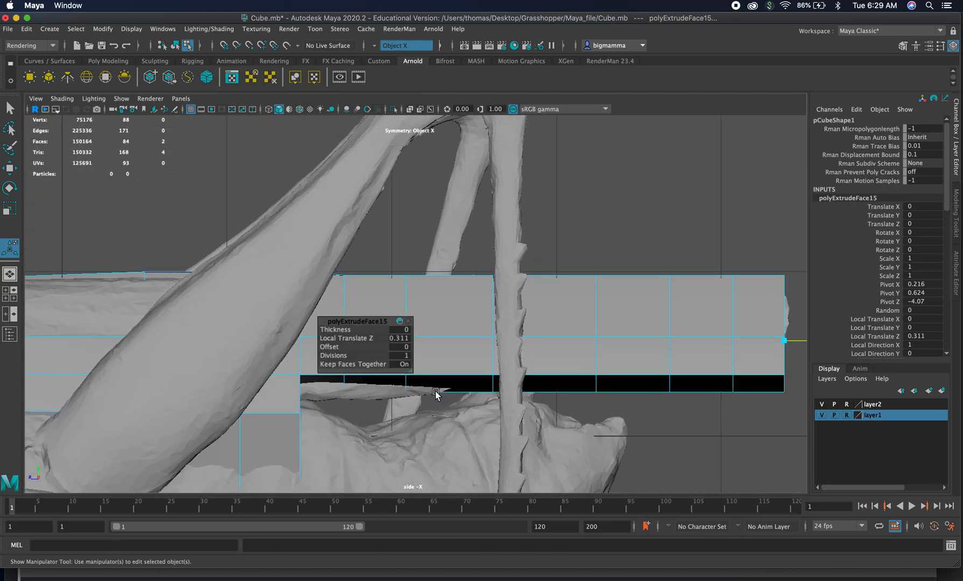
{"action": "right_click_drag", "start_coordinate": [438, 394], "coordinate": [527, 397], "text": "alt"}
{"action": "middle_click_drag", "start_coordinate": [503, 356], "coordinate": [425, 350], "text": "alt"}
{"action": "key", "text": "4"}
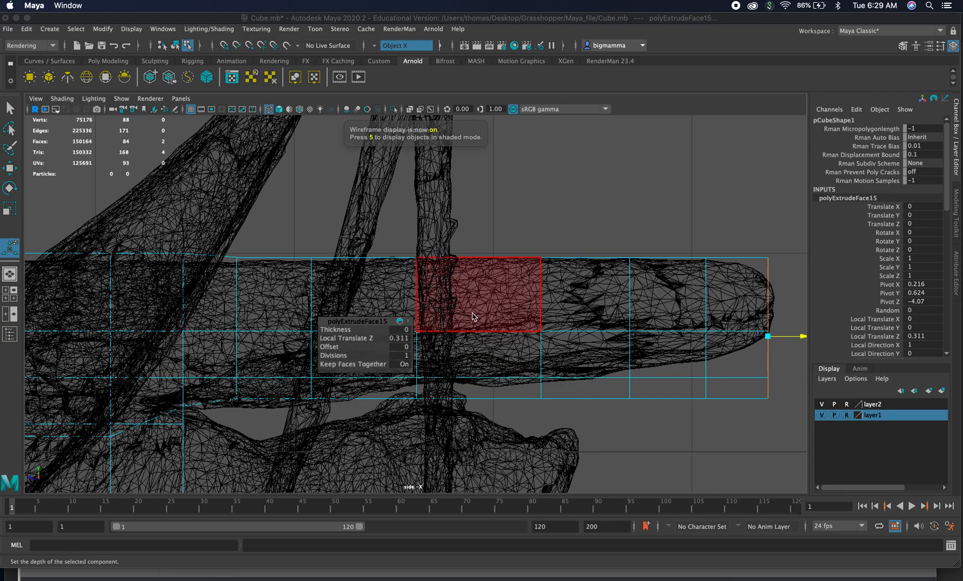
{"action": "right_click", "coordinate": [528, 274]}
{"action": "left_click", "coordinate": [474, 273]}
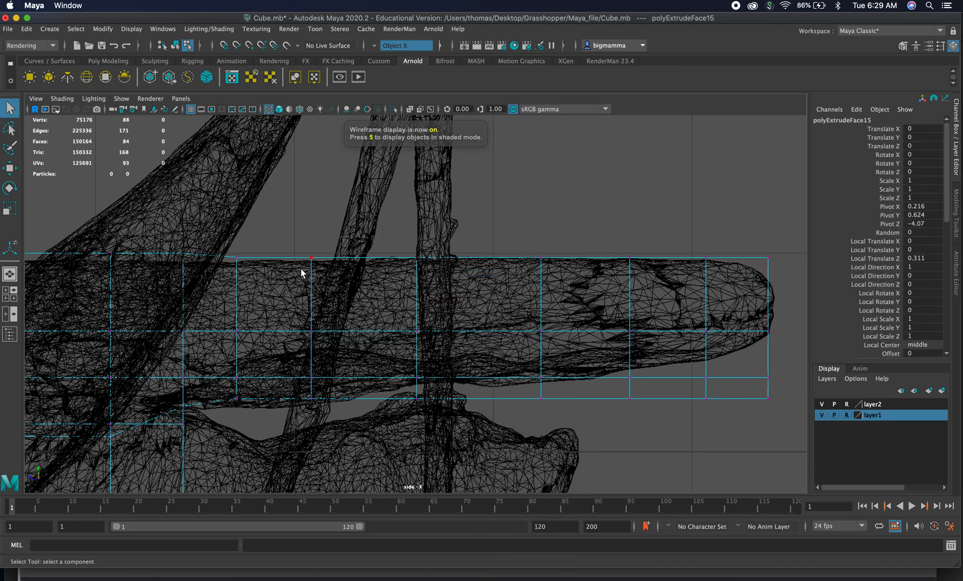
{"action": "left_click_drag", "start_coordinate": [766, 254], "coordinate": [770, 274]}
{"action": "key", "text": "w"}
Raise the middle-row side vertices of the rear wing sections, setting the tip vertex higher along the wing's end
{"action": "left_click_drag", "start_coordinate": [527, 322], "coordinate": [795, 355]}
{"action": "left_click_drag", "start_coordinate": [671, 333], "coordinate": [696, 321]}
{"action": "mouse_move", "coordinate": [789, 309]}
{"action": "left_mouse_down"}
{"action": "mouse_move", "coordinate": [751, 330]}
{"action": "mouse_move", "coordinate": [771, 308]}
{"action": "left_mouse_up"}
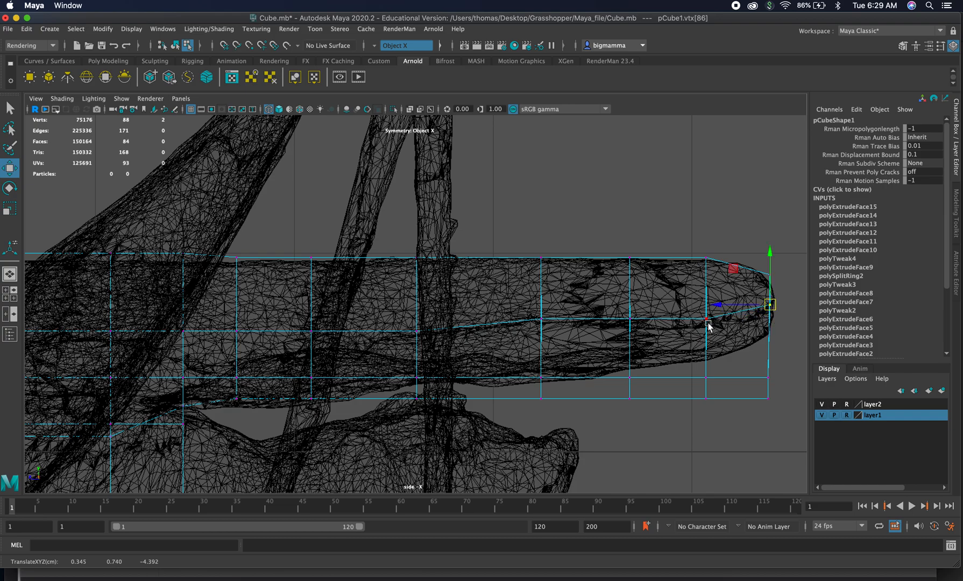
Lower the middle-row side vertices of the front wing sections and the adjoining thorax to follow the wing's slope
{"action": "left_click_drag", "start_coordinate": [311, 325], "coordinate": [314, 350]}
{"action": "left_click", "coordinate": [412, 330]}
{"action": "left_click", "coordinate": [236, 330]}
{"action": "left_click_drag", "start_coordinate": [237, 331], "coordinate": [238, 356]}
{"action": "left_click", "coordinate": [183, 331]}
{"action": "left_click_drag", "start_coordinate": [183, 331], "coordinate": [176, 356]}
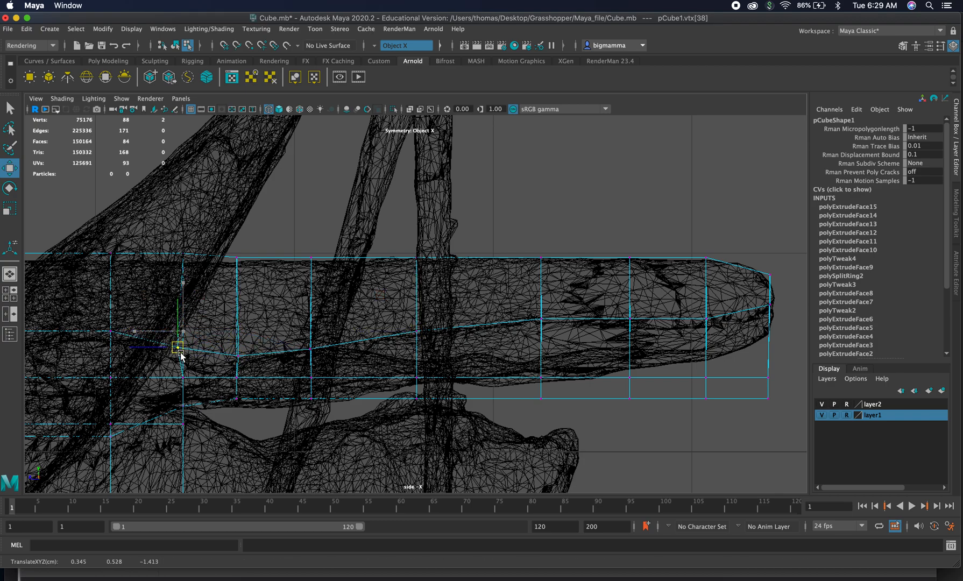
{"action": "left_click", "coordinate": [111, 331]}
{"action": "left_click_drag", "start_coordinate": [110, 331], "coordinate": [112, 356]}
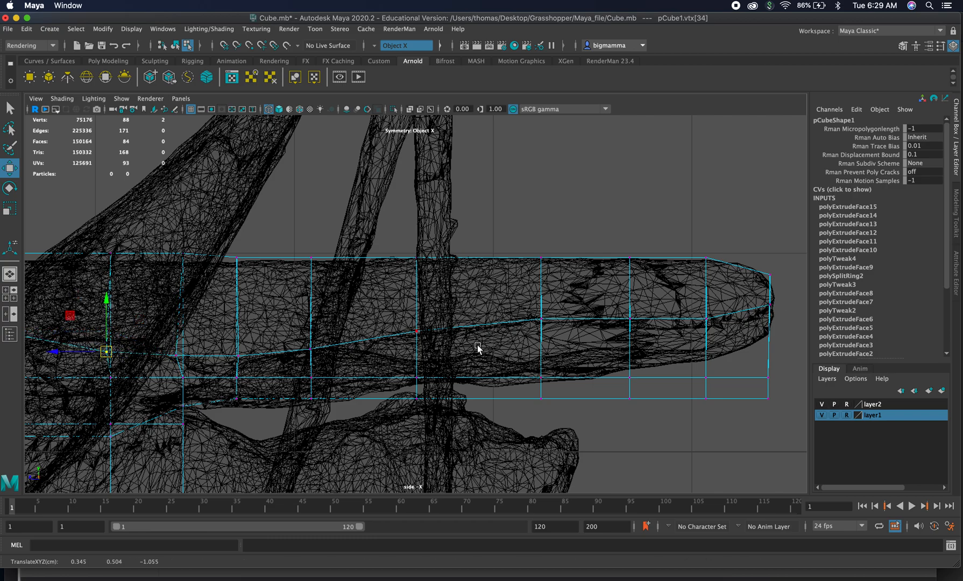
Raise the lower two vertex rows of the rear wing sections and tip to match the wing's lower contour
{"action": "left_click_drag", "start_coordinate": [395, 368], "coordinate": [424, 374]}
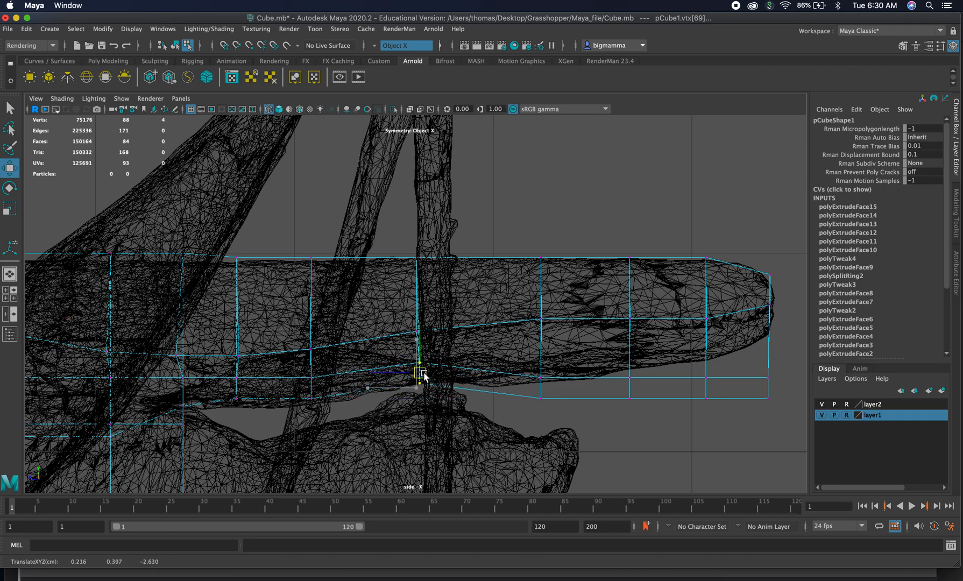
{"action": "left_click_drag", "start_coordinate": [528, 363], "coordinate": [556, 425]}
{"action": "left_click_drag", "start_coordinate": [541, 388], "coordinate": [542, 367]}
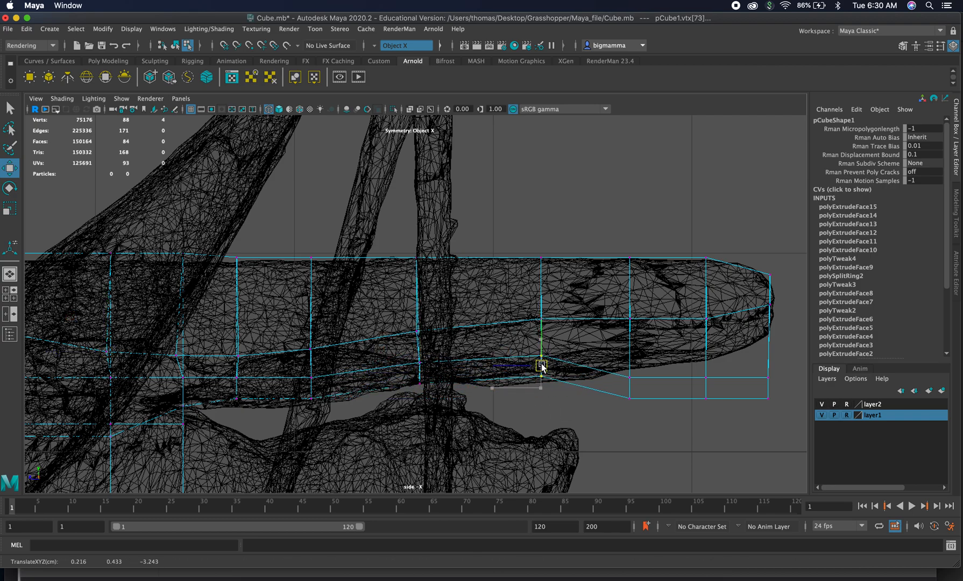
{"action": "left_click_drag", "start_coordinate": [607, 361], "coordinate": [642, 425]}
{"action": "left_click_drag", "start_coordinate": [629, 388], "coordinate": [628, 360]}
{"action": "left_click_drag", "start_coordinate": [690, 352], "coordinate": [725, 426]}
{"action": "left_click_drag", "start_coordinate": [705, 385], "coordinate": [764, 336]}
Pull the tip's two inner side vertices slightly forward to round off the cage's wing end
{"action": "left_click_drag", "start_coordinate": [788, 299], "coordinate": [753, 313]}
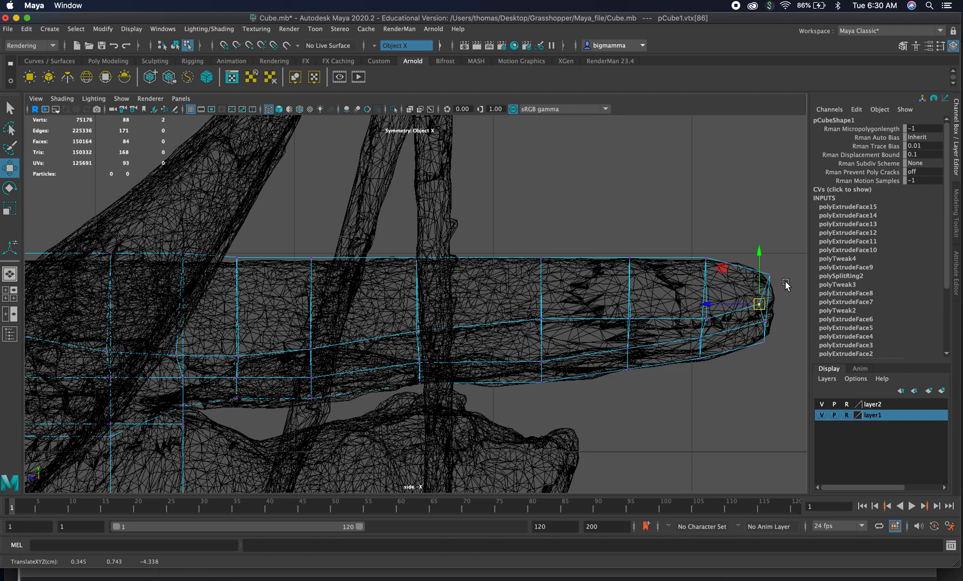
{"action": "left_click_drag", "start_coordinate": [779, 274], "coordinate": [754, 287]}
{"action": "left_click", "coordinate": [764, 324]}
{"action": "left_click_drag", "start_coordinate": [764, 324], "coordinate": [757, 321]}
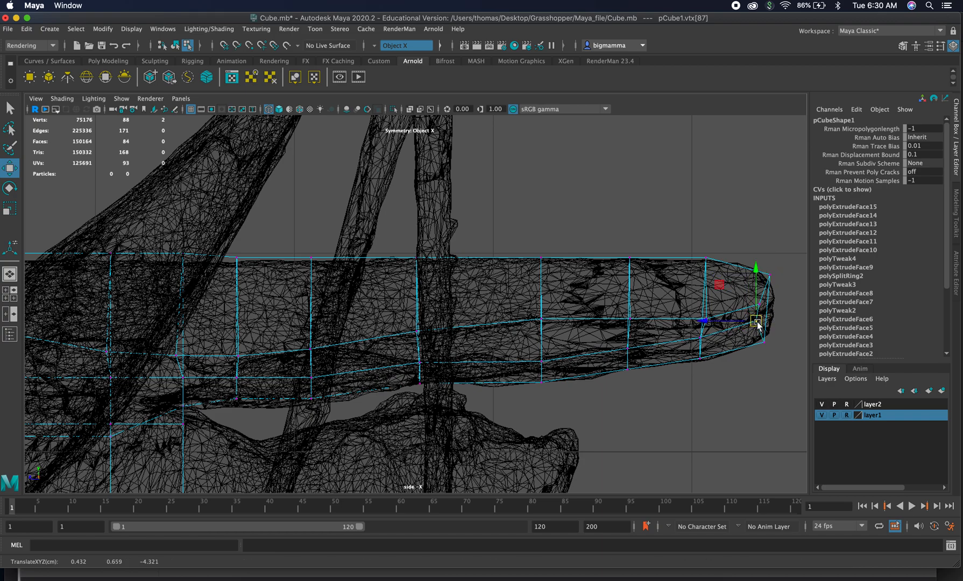
Lower the bottom centre vertices of the first two wing sections onto the wing's lower edge
{"action": "left_click", "coordinate": [312, 406]}
{"action": "left_click", "coordinate": [236, 392]}
{"action": "left_click_drag", "start_coordinate": [237, 399], "coordinate": [236, 410]}
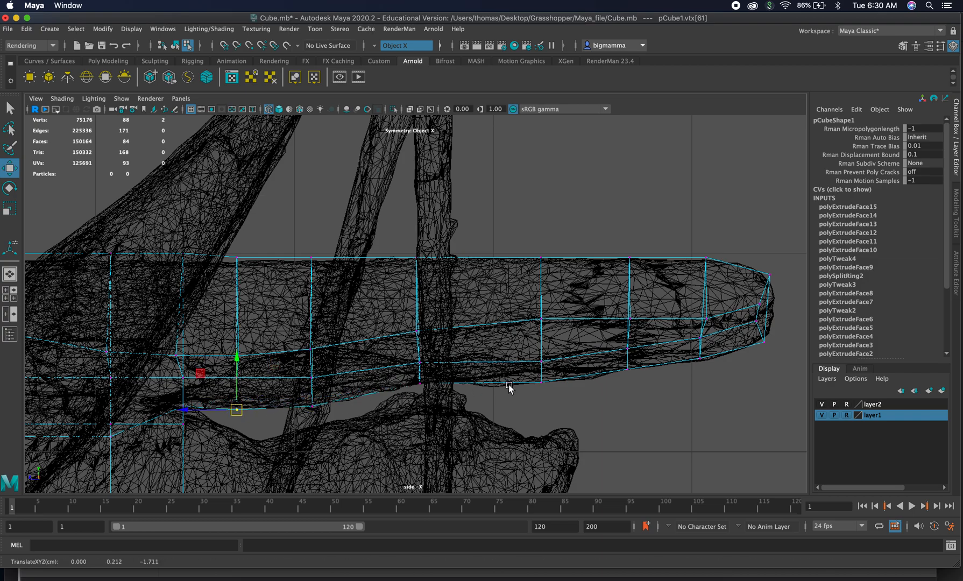
{"action": "key", "text": "space"}
{"action": "key", "text": "space"}
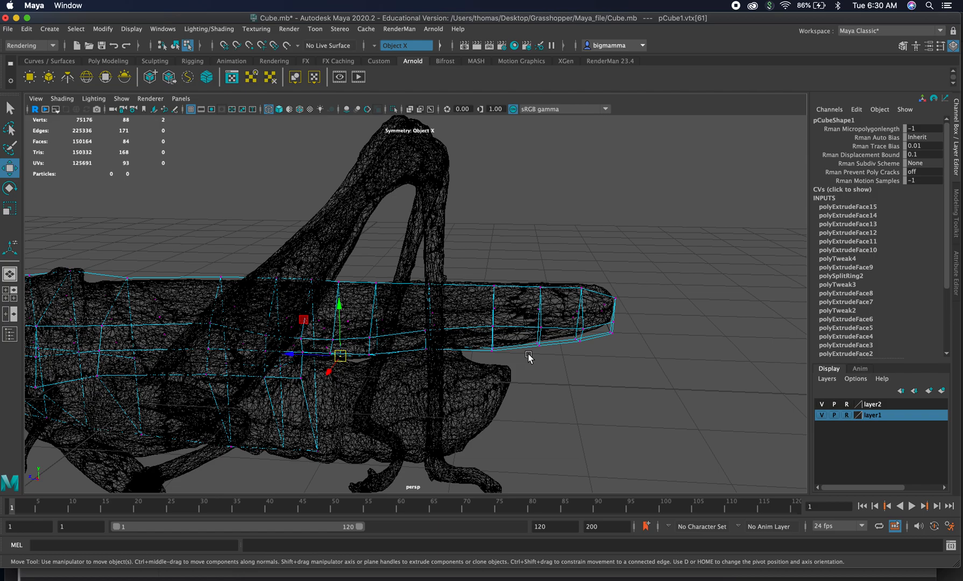
In shaded display from above, shift the side vertices near the wing tip sideways towards the scan
{"action": "key", "text": "5"}
{"action": "left_click_drag", "start_coordinate": [599, 374], "coordinate": [581, 437], "text": "alt"}
{"action": "left_click_drag", "start_coordinate": [487, 429], "coordinate": [501, 394]}
{"action": "left_click_drag", "start_coordinate": [559, 349], "coordinate": [472, 375]}
{"action": "left_click_drag", "start_coordinate": [380, 320], "coordinate": [434, 285]}
Shift the side vertices midway along the wing sideways, comparing the cage with the scan in wireframe and shaded display
{"action": "left_click_drag", "start_coordinate": [494, 306], "coordinate": [481, 421], "text": "alt"}
{"action": "left_click_drag", "start_coordinate": [356, 391], "coordinate": [379, 413]}
{"action": "left_click_drag", "start_coordinate": [365, 293], "coordinate": [444, 329]}
{"action": "left_click_drag", "start_coordinate": [389, 305], "coordinate": [410, 308]}
{"action": "key", "text": "4"}
{"action": "left_click_drag", "start_coordinate": [427, 348], "coordinate": [466, 206], "text": "alt"}
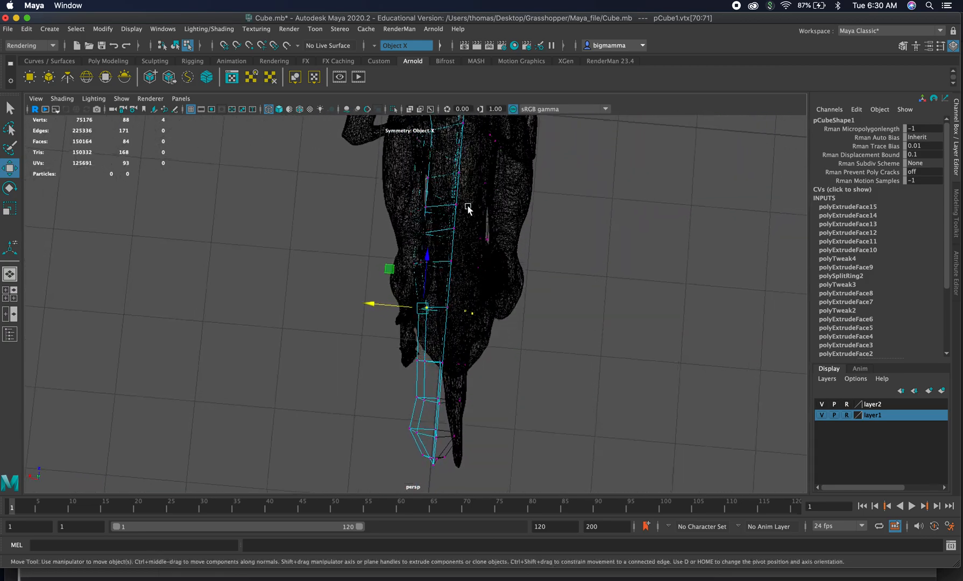
{"action": "key", "text": "5"}
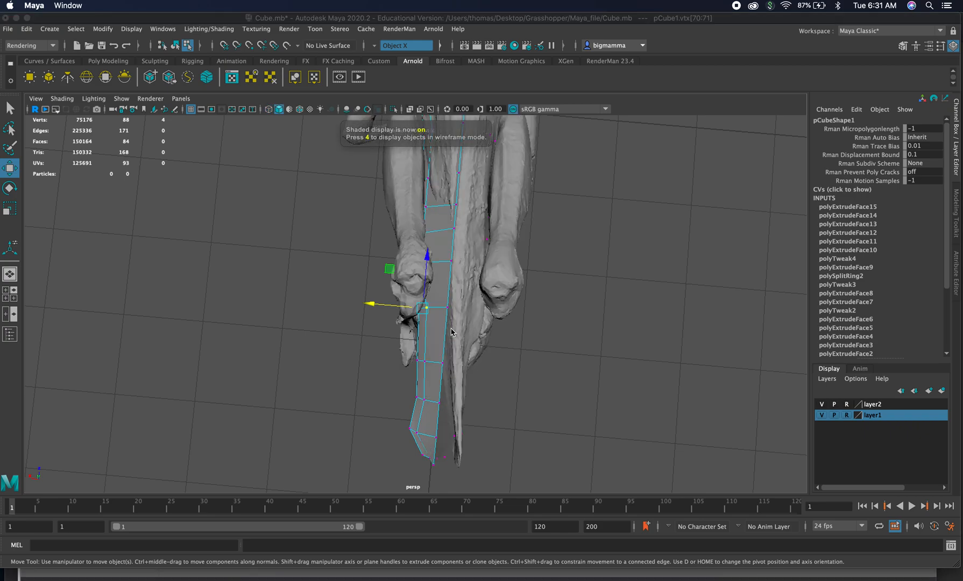
Taper the wing cage by moving the side vertices of successive sections sideways, working forward from the rear
{"action": "left_click_drag", "start_coordinate": [393, 413], "coordinate": [409, 430]}
{"action": "mouse_move", "coordinate": [398, 381]}
{"action": "left_mouse_down"}
{"action": "mouse_move", "coordinate": [430, 410]}
{"action": "mouse_move", "coordinate": [411, 398]}
{"action": "mouse_move", "coordinate": [441, 408]}
{"action": "mouse_move", "coordinate": [492, 402]}
{"action": "mouse_move", "coordinate": [426, 318]}
{"action": "mouse_move", "coordinate": [441, 301]}
{"action": "mouse_move", "coordinate": [454, 308]}
{"action": "mouse_move", "coordinate": [445, 357]}
{"action": "mouse_move", "coordinate": [375, 330]}
{"action": "mouse_move", "coordinate": [397, 385]}
{"action": "left_mouse_up"}
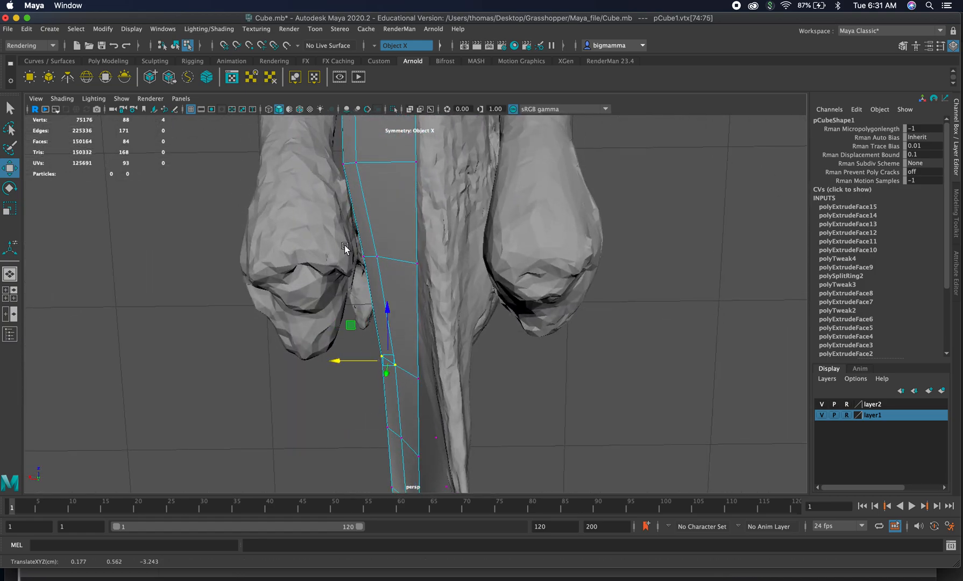
{"action": "left_click_drag", "start_coordinate": [387, 277], "coordinate": [359, 257]}
{"action": "middle_click_drag", "start_coordinate": [371, 239], "coordinate": [407, 402], "text": "alt"}
{"action": "left_click_drag", "start_coordinate": [335, 289], "coordinate": [407, 384]}
{"action": "left_click_drag", "start_coordinate": [353, 340], "coordinate": [372, 337]}
{"action": "left_click_drag", "start_coordinate": [341, 249], "coordinate": [525, 306]}
{"action": "mouse_move", "coordinate": [491, 343]}
{"action": "left_mouse_down", "text": "alt"}
{"action": "mouse_move", "coordinate": [581, 316]}
{"action": "mouse_move", "coordinate": [617, 326]}
{"action": "mouse_move", "coordinate": [604, 294]}
{"action": "mouse_move", "coordinate": [574, 400]}
{"action": "mouse_move", "coordinate": [470, 373]}
{"action": "mouse_move", "coordinate": [461, 388]}
{"action": "mouse_move", "coordinate": [484, 372]}
{"action": "mouse_move", "coordinate": [484, 336]}
{"action": "left_mouse_up", "text": "alt"}
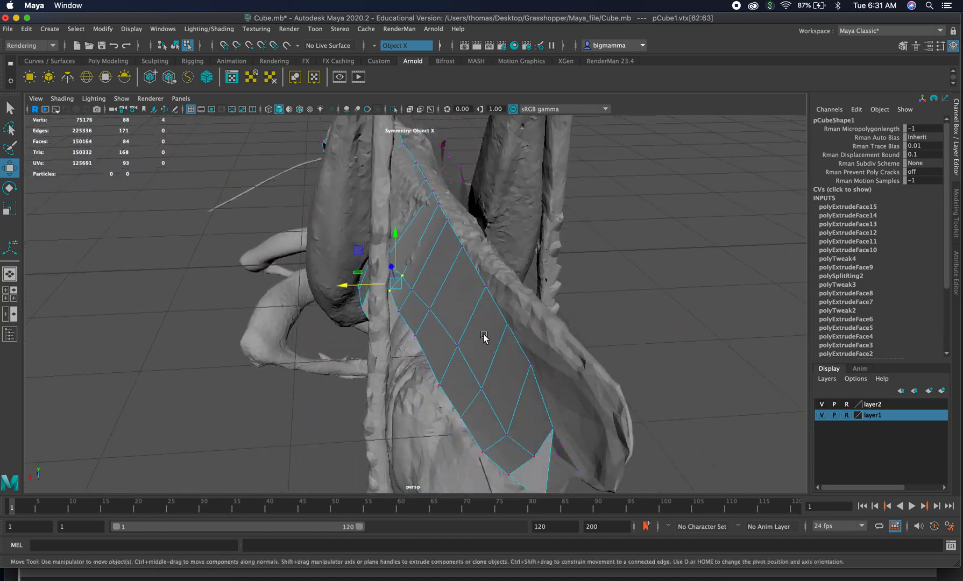
Move two middle-row side vertices near the middle of the wing slightly outward to round its side
{"action": "left_click", "coordinate": [430, 308]}
{"action": "left_click_drag", "start_coordinate": [415, 308], "coordinate": [407, 308]}
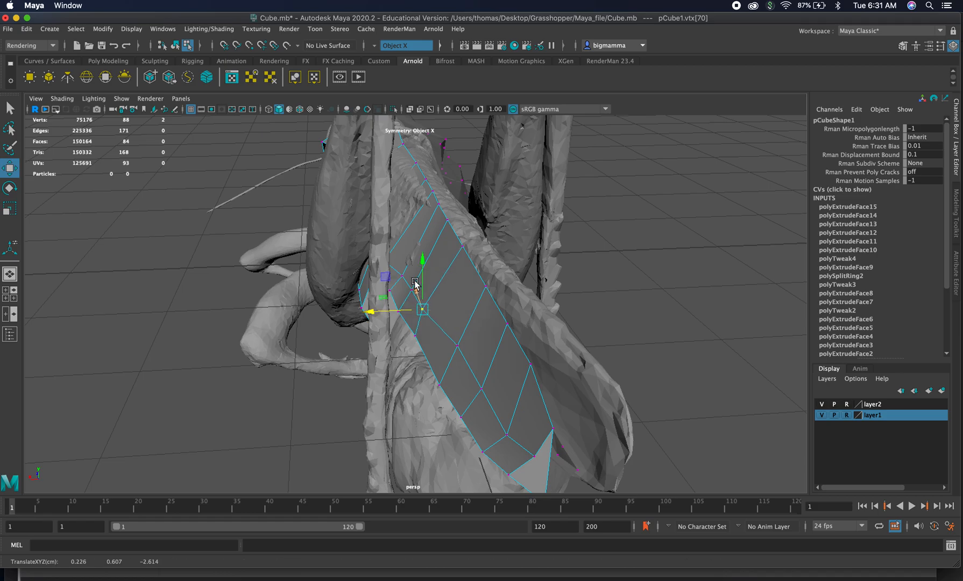
{"action": "left_click", "coordinate": [457, 345]}
{"action": "left_click_drag", "start_coordinate": [441, 343], "coordinate": [532, 318]}
In wireframe display, start face selection on the cage's remaining lower rear end faces where the abdomen continues
{"action": "right_click_drag", "start_coordinate": [532, 318], "coordinate": [530, 360], "text": "alt"}
{"action": "middle_click_drag", "start_coordinate": [530, 359], "coordinate": [659, 323], "text": "alt"}
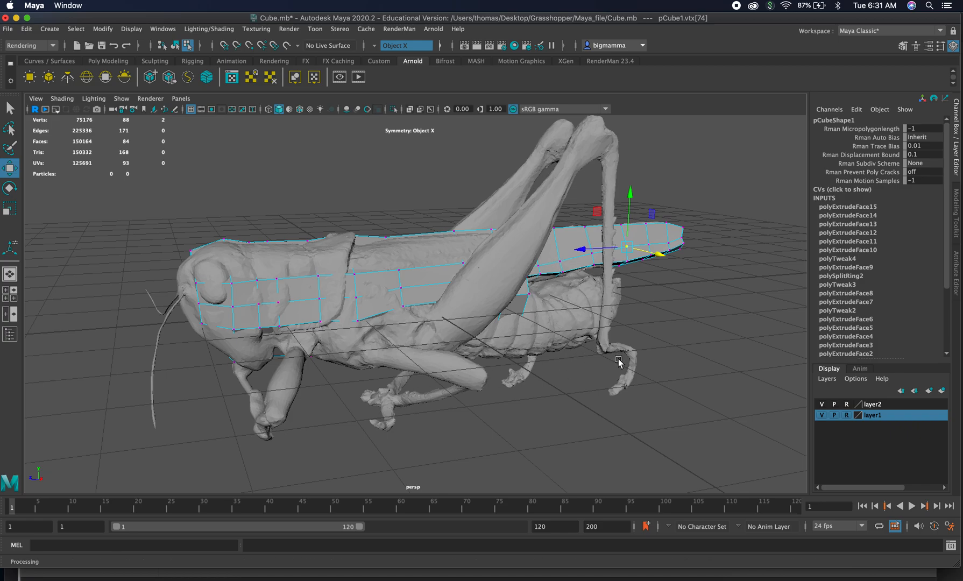
{"action": "left_click_drag", "start_coordinate": [565, 320], "coordinate": [458, 319], "text": "alt"}
{"action": "right_click_drag", "start_coordinate": [458, 320], "coordinate": [656, 356], "text": "alt"}
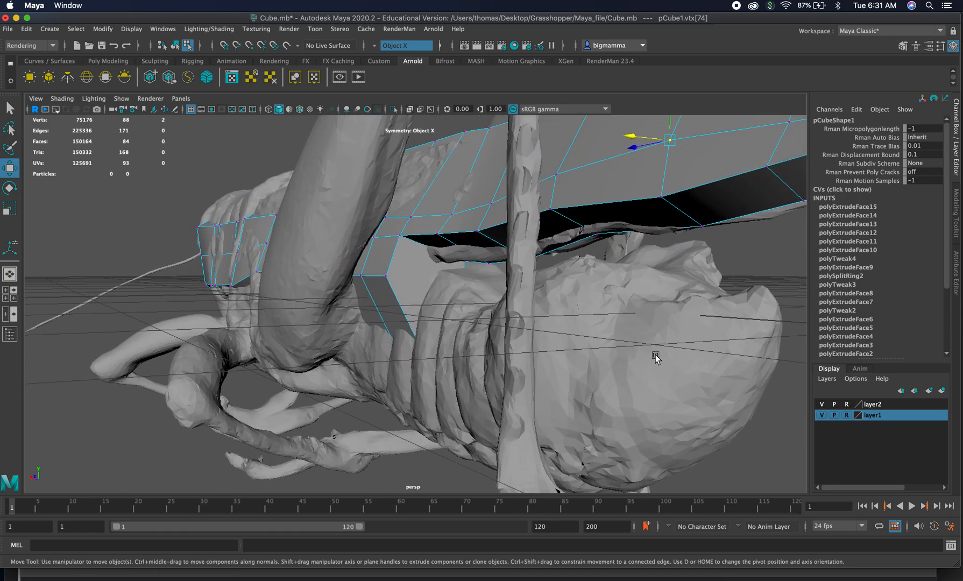
{"action": "key", "text": "4"}
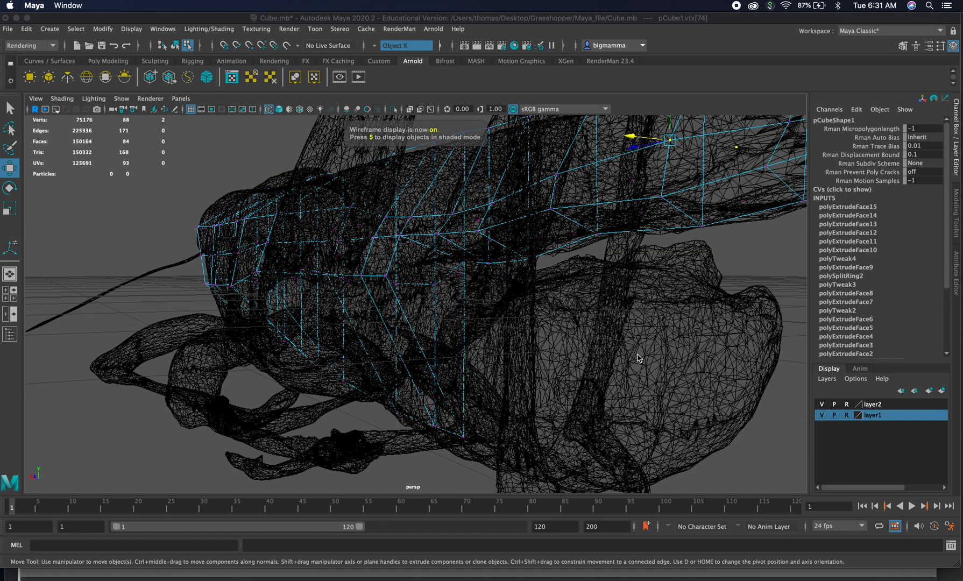
{"action": "right_click_drag", "start_coordinate": [442, 315], "coordinate": [440, 320]}
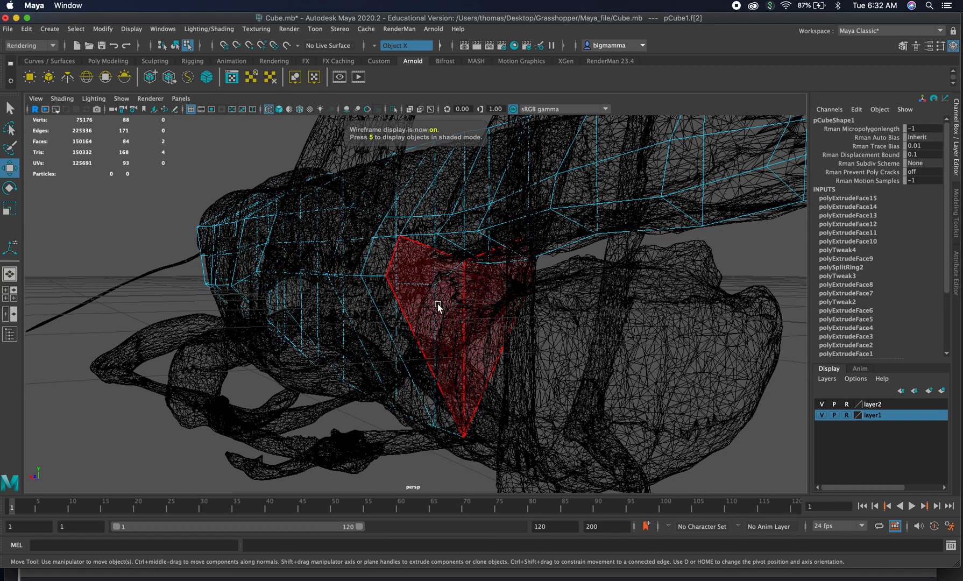